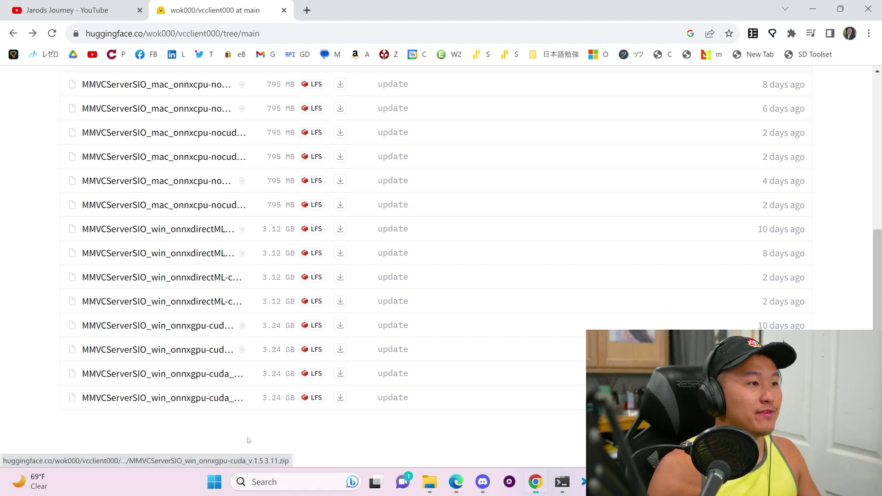
Step: Highlight the MMVCServerSIO_win_onnxgpu-cuda_v.1.5.3.11.zip file name and its 3.11 version number
{"action": "left_click_drag", "start_coordinate": [246, 414], "coordinate": [83, 80]}
{"action": "left_click", "coordinate": [282, 217]}
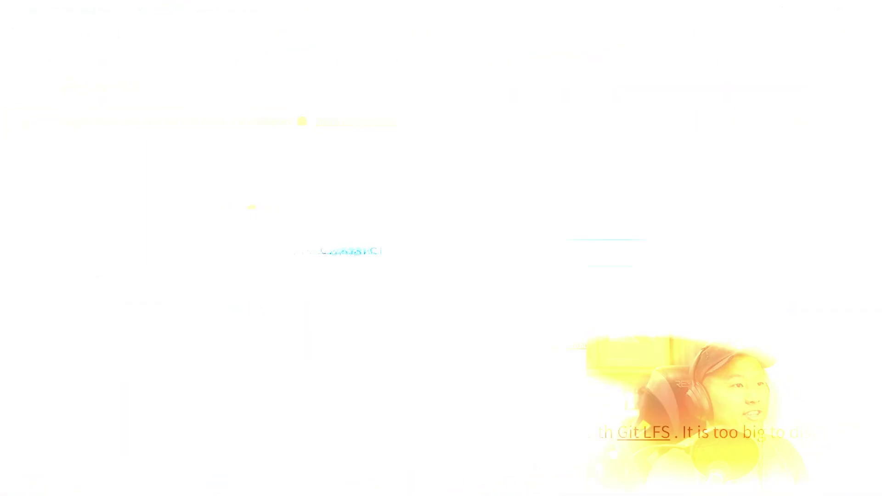
{"action": "left_click_drag", "start_coordinate": [402, 254], "coordinate": [314, 255]}
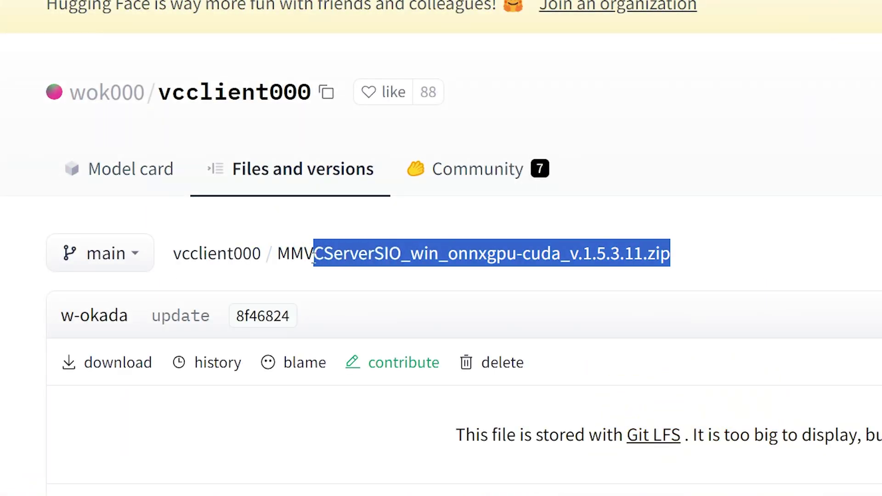
{"action": "left_click", "coordinate": [769, 266]}
{"action": "left_click_drag", "start_coordinate": [684, 253], "coordinate": [279, 259]}
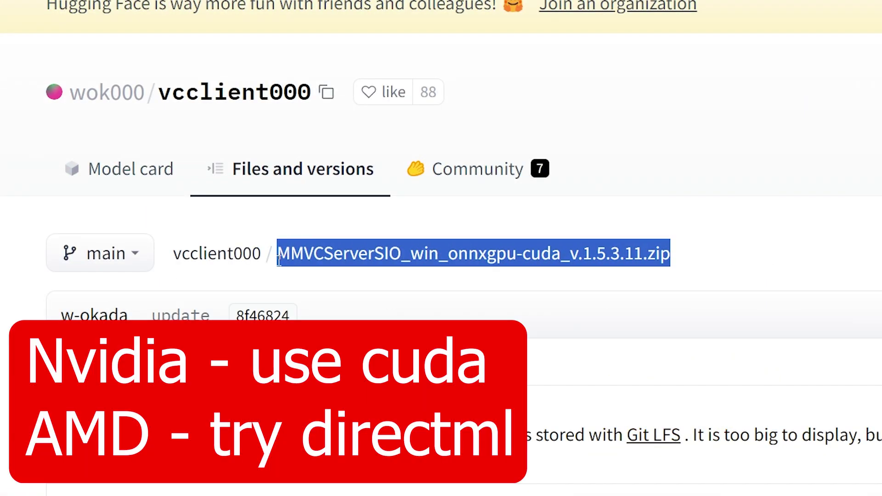
{"action": "left_click", "coordinate": [630, 254]}
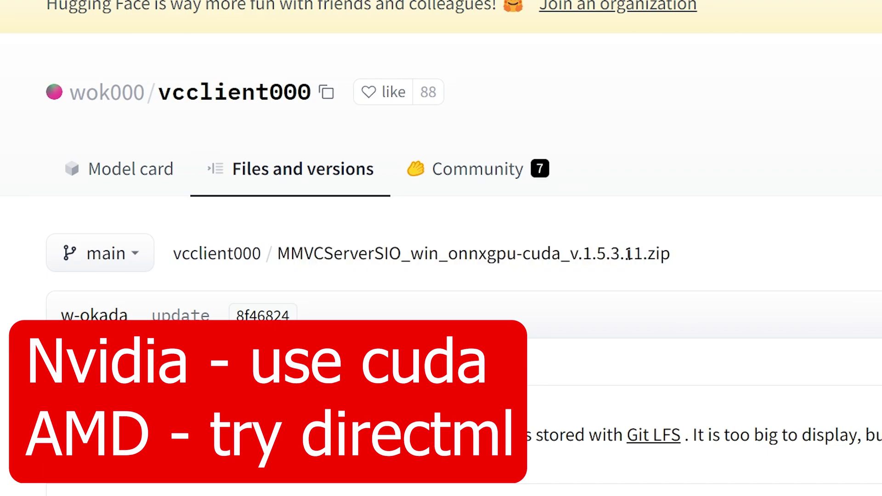
{"action": "left_click_drag", "start_coordinate": [619, 256], "coordinate": [643, 255]}
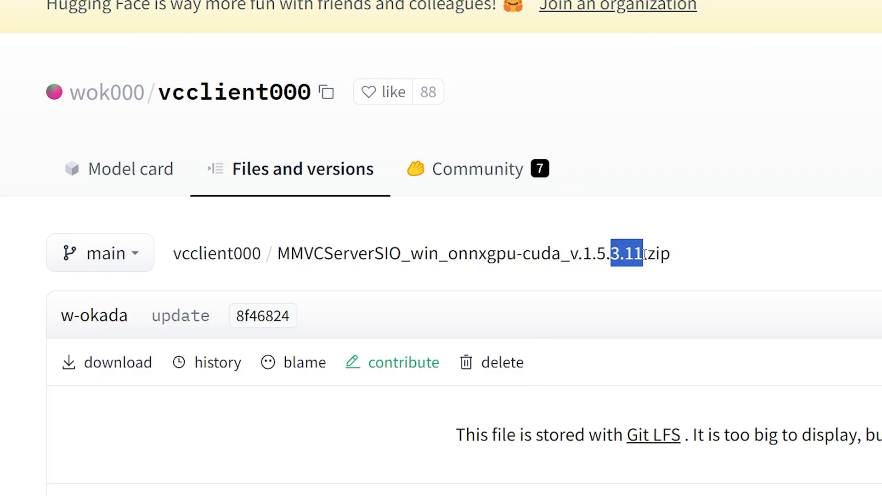
{"action": "left_click", "coordinate": [745, 235]}
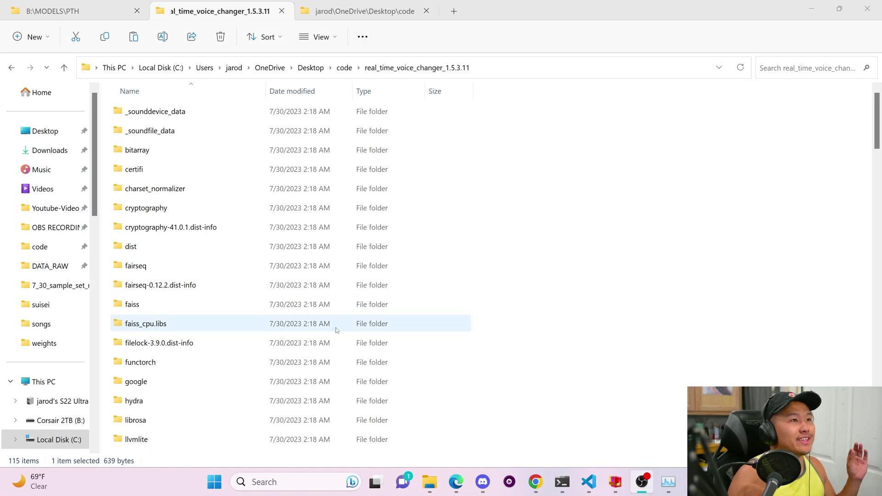
Step: Run start_http.bat to launch the voice changer server on port 18888
{"action": "scroll", "coordinate": [558, 274], "scroll_direction": "down", "scroll_amount": 1}
{"action": "scroll", "coordinate": [558, 274], "scroll_direction": "down", "scroll_amount": 3}
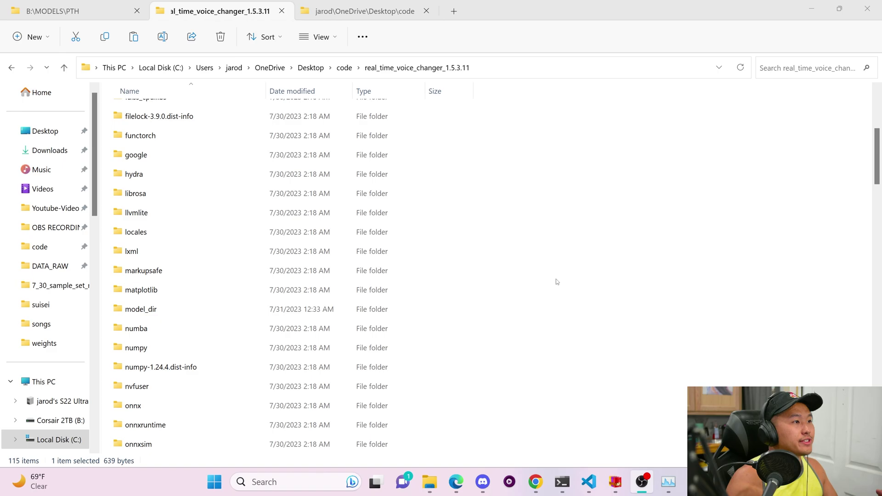
{"action": "scroll", "coordinate": [556, 281], "scroll_direction": "down", "scroll_amount": 7}
{"action": "scroll", "coordinate": [557, 287], "scroll_direction": "down", "scroll_amount": 13}
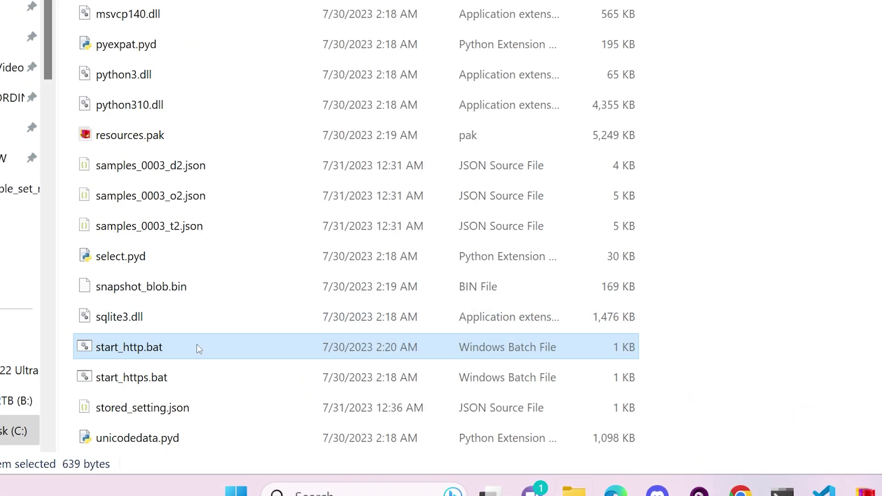
{"action": "double_click", "coordinate": [198, 348]}
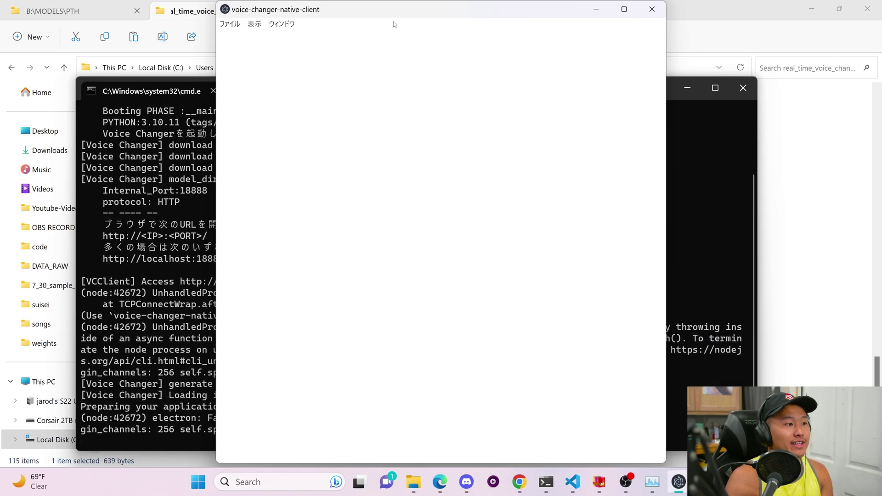
Step: Dismiss the donation notice with start and scroll through the avatar, gain and tune settings
{"action": "mouse_move", "coordinate": [371, 12]}
{"action": "left_mouse_down"}
{"action": "mouse_move", "coordinate": [399, 17]}
{"action": "mouse_move", "coordinate": [355, 14]}
{"action": "left_mouse_up"}
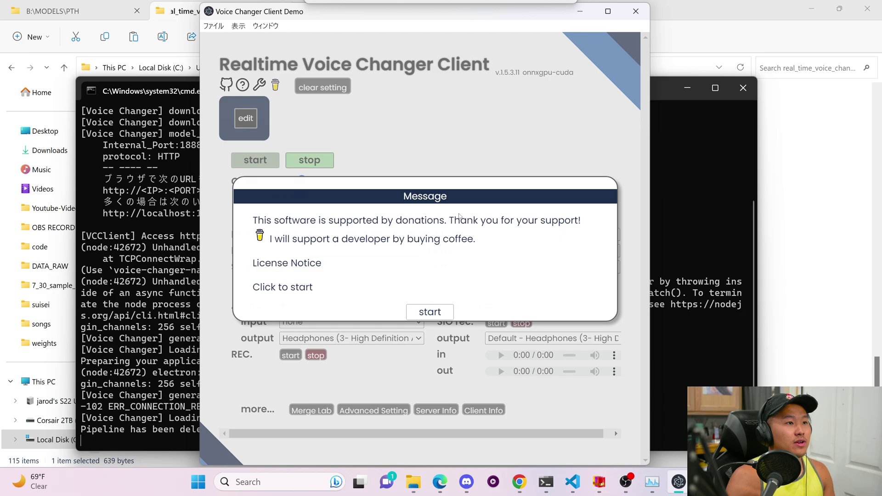
{"action": "left_click", "coordinate": [418, 313]}
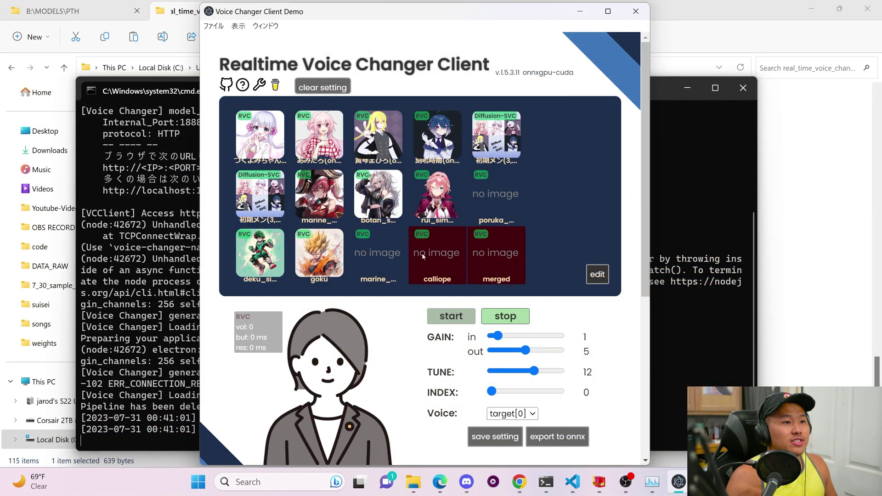
{"action": "scroll", "coordinate": [386, 284], "scroll_direction": "down", "scroll_amount": 5}
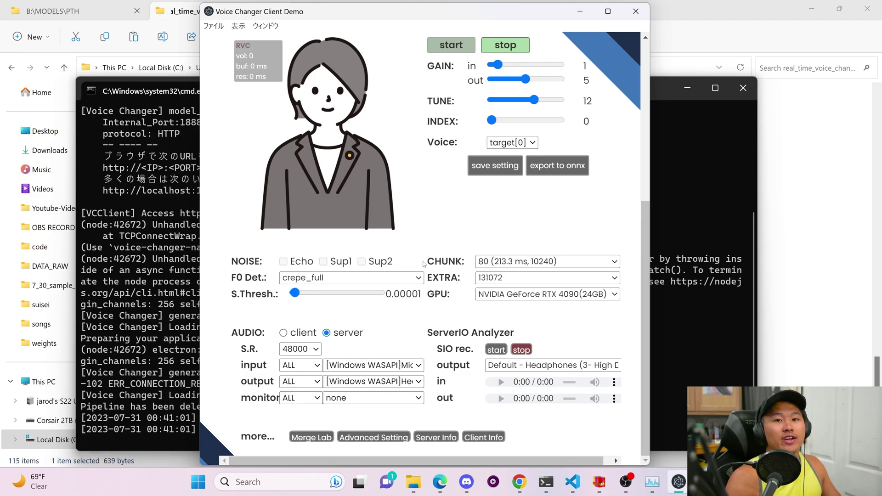
{"action": "scroll", "coordinate": [424, 264], "scroll_direction": "up", "scroll_amount": 4}
{"action": "scroll", "coordinate": [423, 264], "scroll_direction": "up", "scroll_amount": 2}
Step: Browse Model Slot Configuration, finding marine_10k and calliope in slots [12] and [13]
{"action": "left_click", "coordinate": [597, 246]}
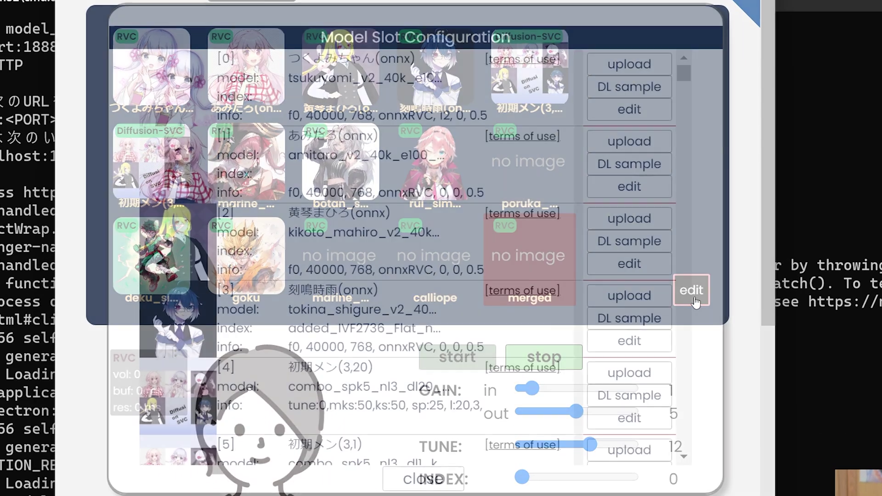
{"action": "left_click_drag", "start_coordinate": [692, 79], "coordinate": [691, 99]}
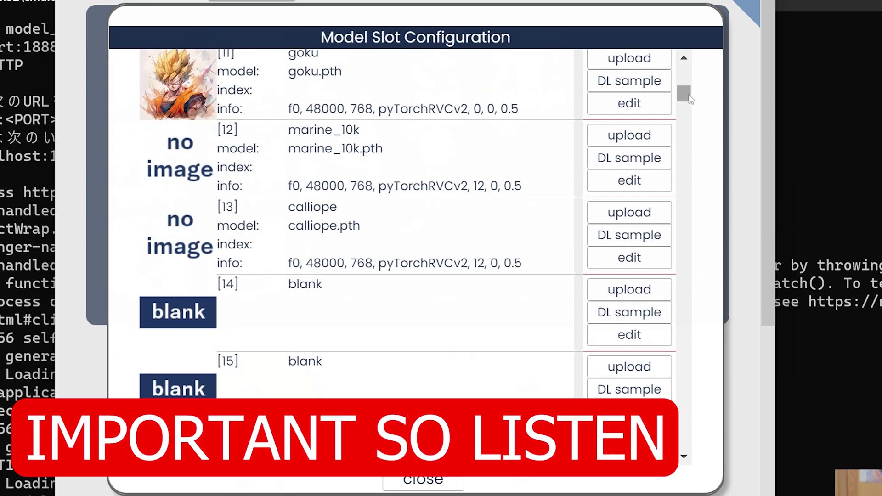
{"action": "scroll", "coordinate": [473, 197], "scroll_direction": "up", "scroll_amount": 5}
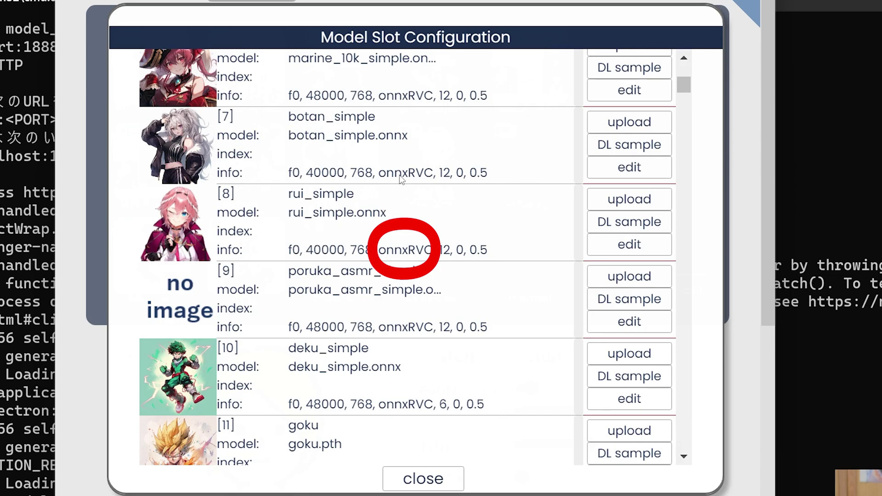
{"action": "scroll", "coordinate": [509, 301], "scroll_direction": "down", "scroll_amount": 4}
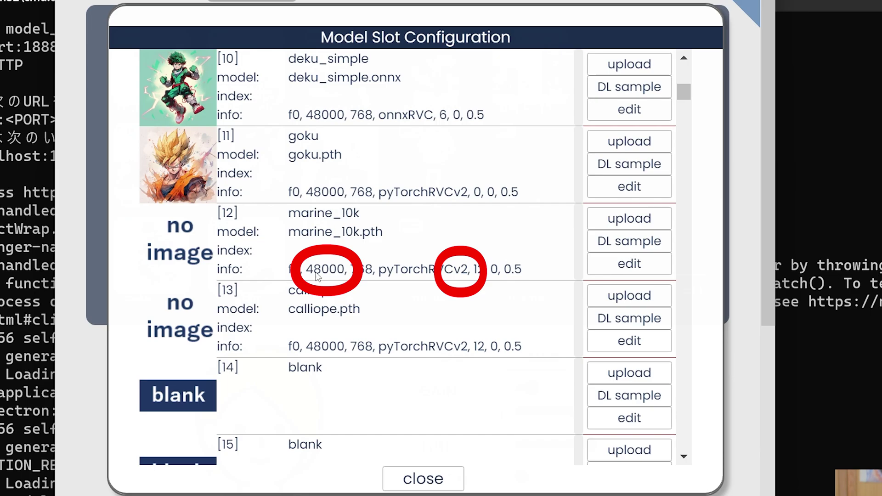
{"action": "scroll", "coordinate": [317, 276], "scroll_direction": "up", "scroll_amount": 4}
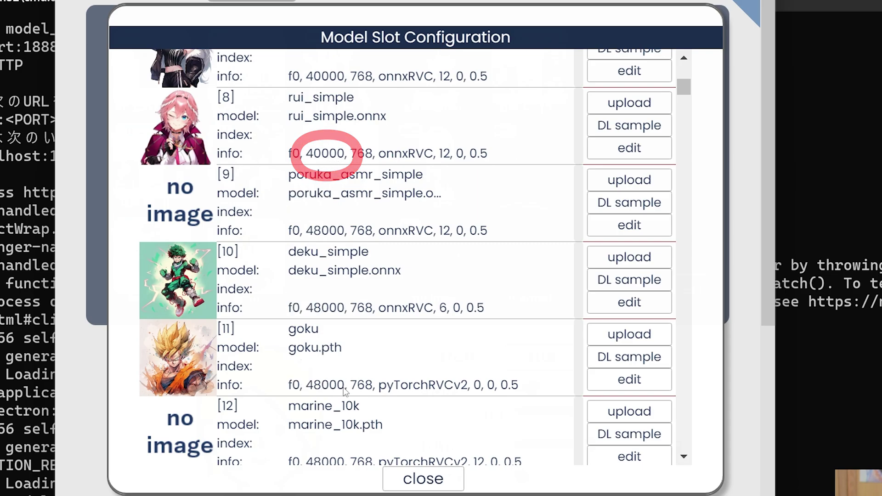
{"action": "scroll", "coordinate": [332, 161], "scroll_direction": "down", "scroll_amount": 4}
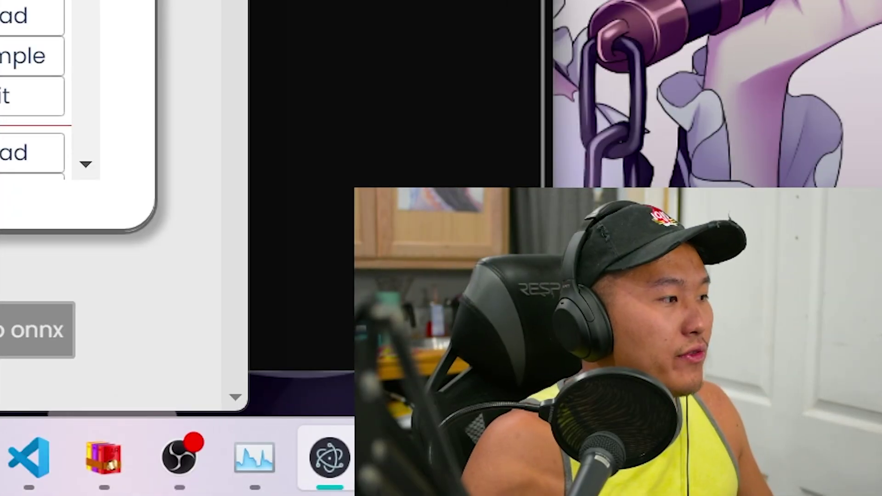
{"action": "scroll", "coordinate": [32, 92], "scroll_direction": "down", "scroll_amount": 1}
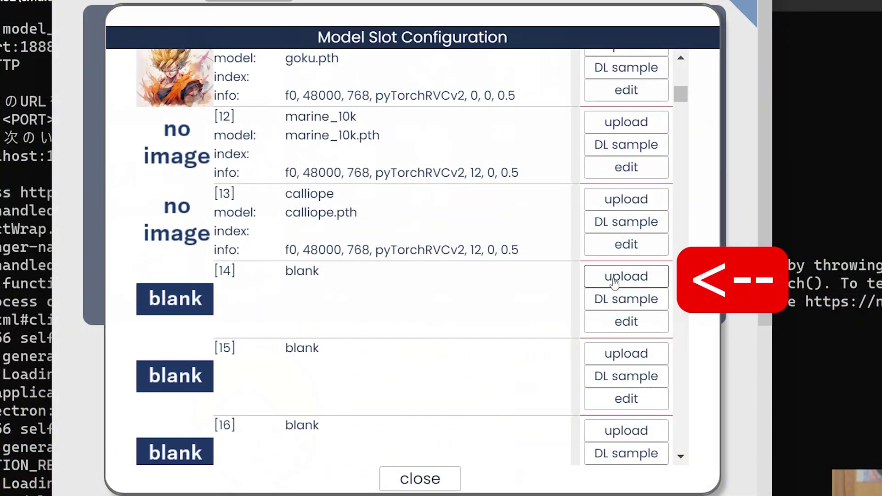
Step: Upload marine_10k.pth as the model for empty slot 14
{"action": "left_click", "coordinate": [613, 279]}
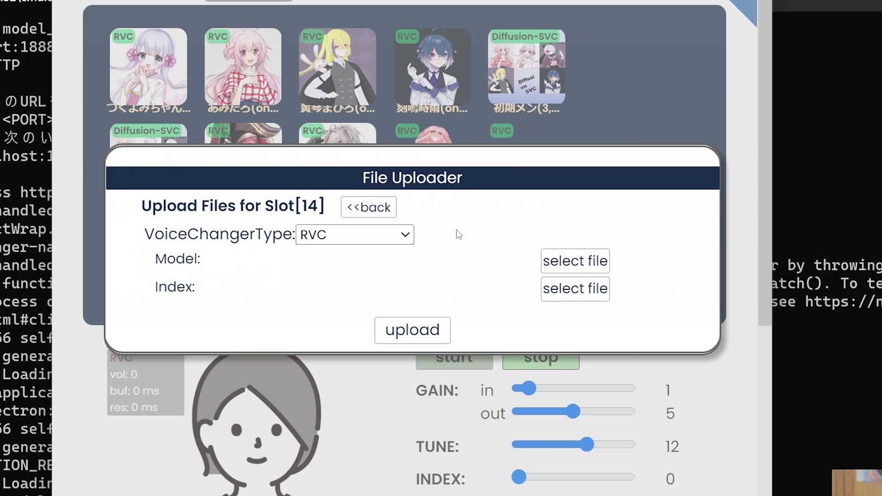
{"action": "left_click", "coordinate": [583, 262]}
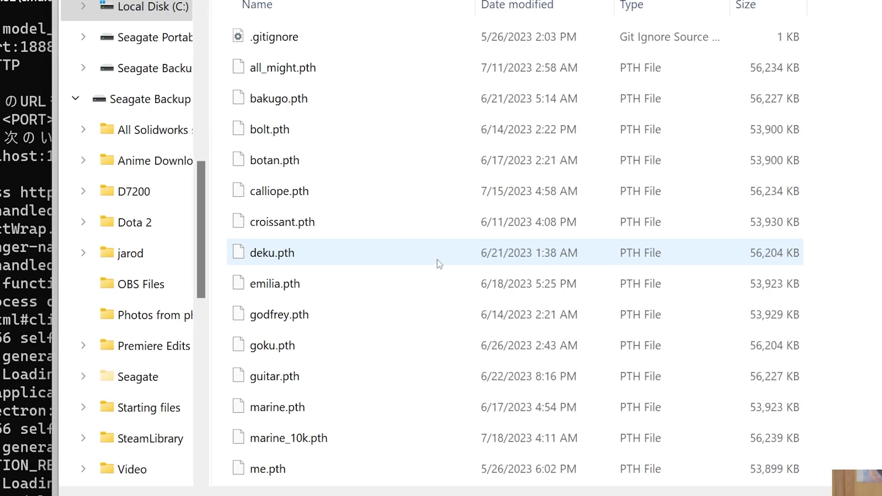
{"action": "scroll", "coordinate": [449, 223], "scroll_direction": "down", "scroll_amount": 3}
{"action": "scroll", "coordinate": [449, 224], "scroll_direction": "up", "scroll_amount": 3}
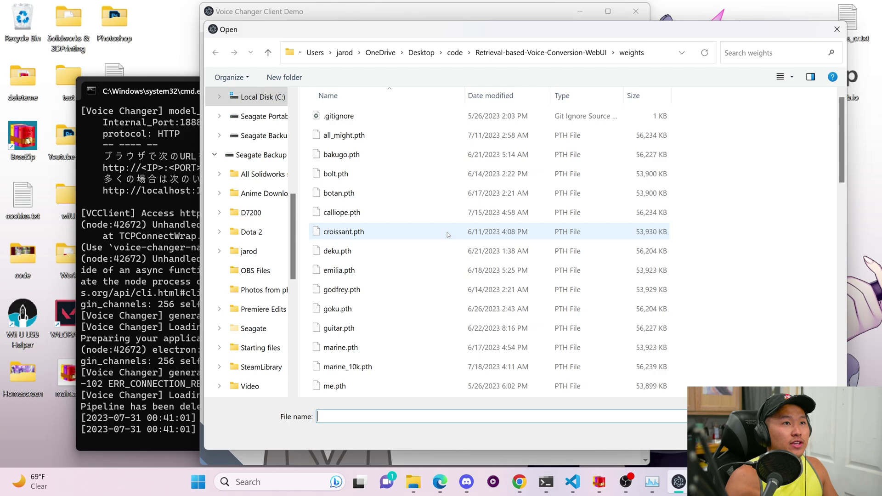
{"action": "scroll", "coordinate": [443, 223], "scroll_direction": "down", "scroll_amount": 2}
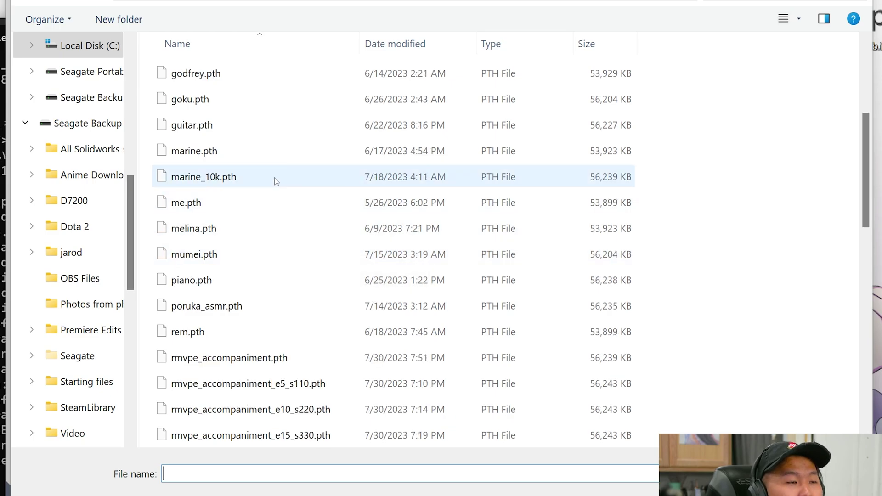
{"action": "left_click", "coordinate": [274, 178]}
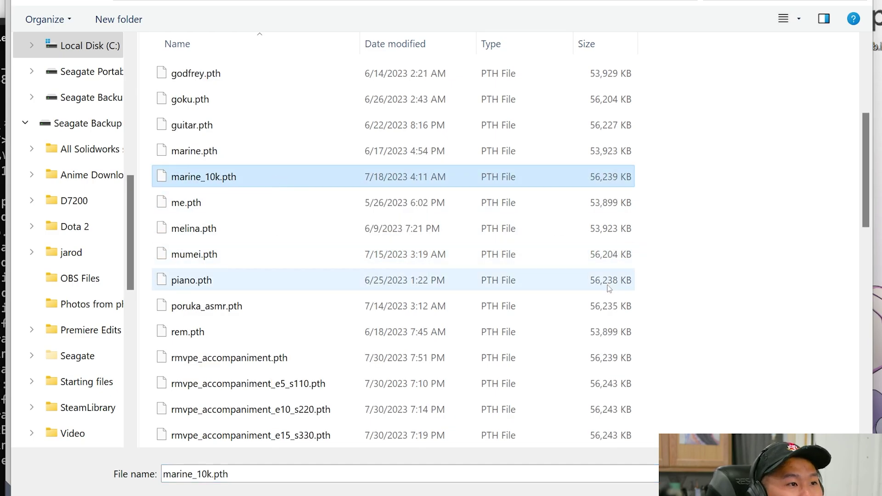
{"action": "double_click", "coordinate": [275, 178]}
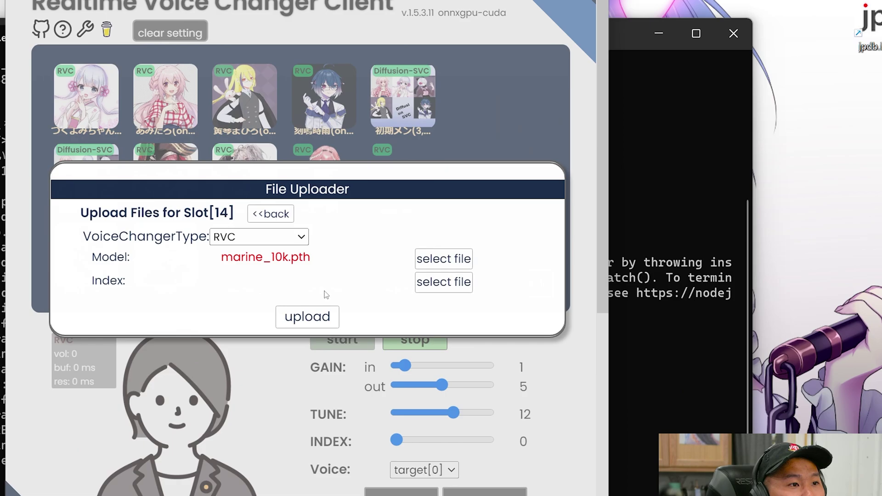
{"action": "left_click", "coordinate": [318, 320]}
Step: Upload watson.pth as the model for empty slot 15
{"action": "scroll", "coordinate": [360, 267], "scroll_direction": "down", "scroll_amount": 10}
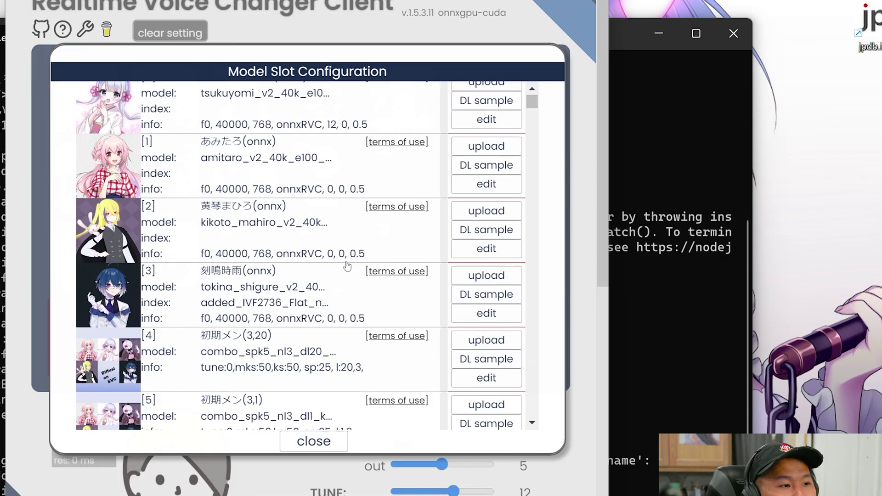
{"action": "scroll", "coordinate": [347, 265], "scroll_direction": "down", "scroll_amount": 3}
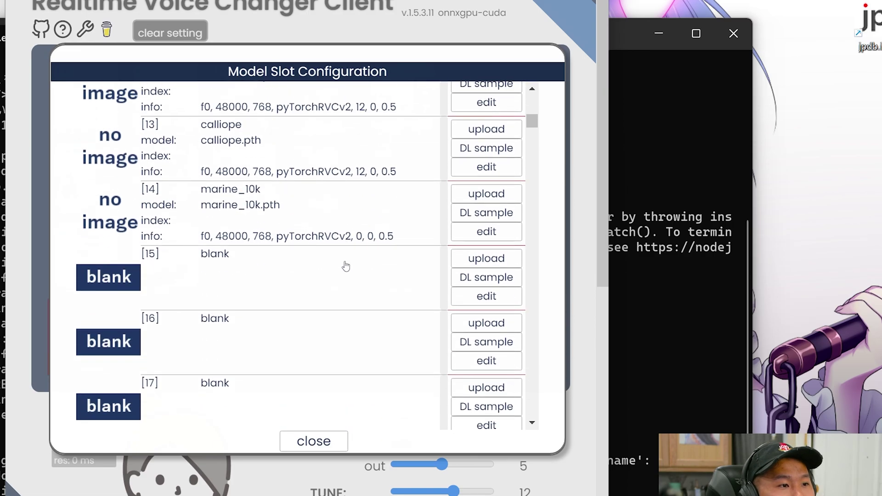
{"action": "scroll", "coordinate": [297, 289], "scroll_direction": "up", "scroll_amount": 1}
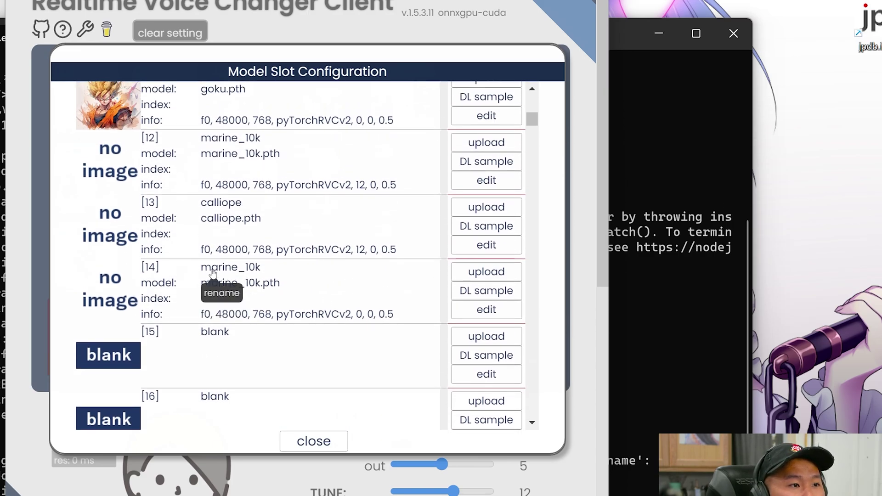
{"action": "scroll", "coordinate": [275, 312], "scroll_direction": "down", "scroll_amount": 1}
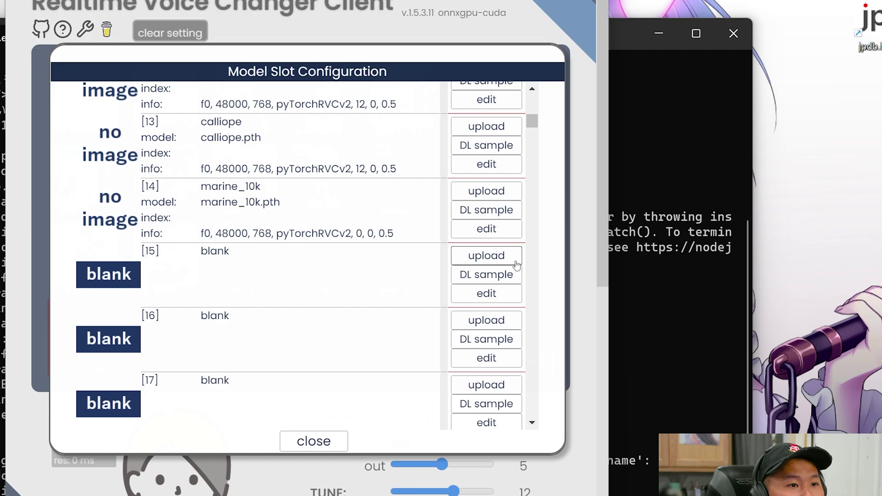
{"action": "left_click", "coordinate": [484, 256]}
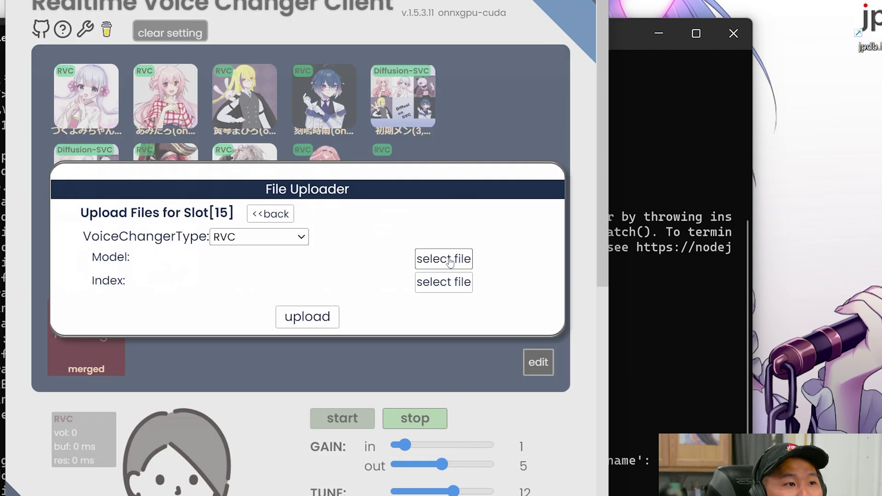
{"action": "left_click", "coordinate": [449, 260]}
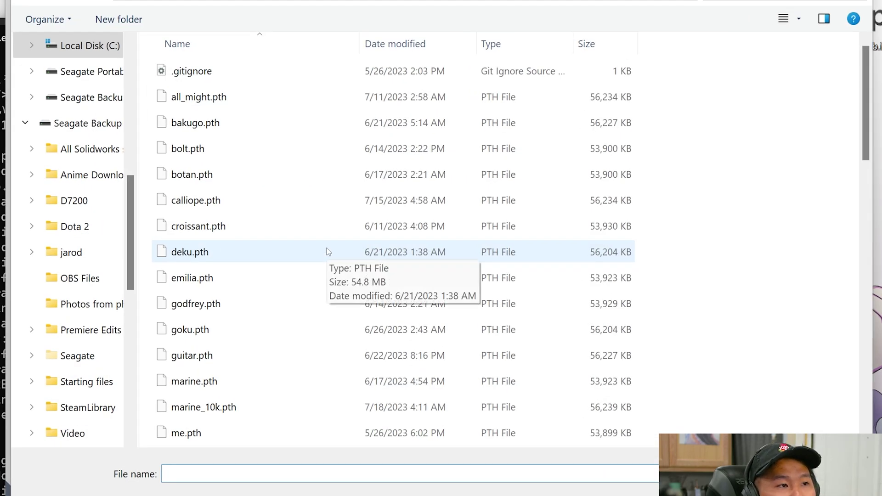
{"action": "scroll", "coordinate": [273, 178], "scroll_direction": "down", "scroll_amount": 10}
{"action": "left_click", "coordinate": [274, 176]}
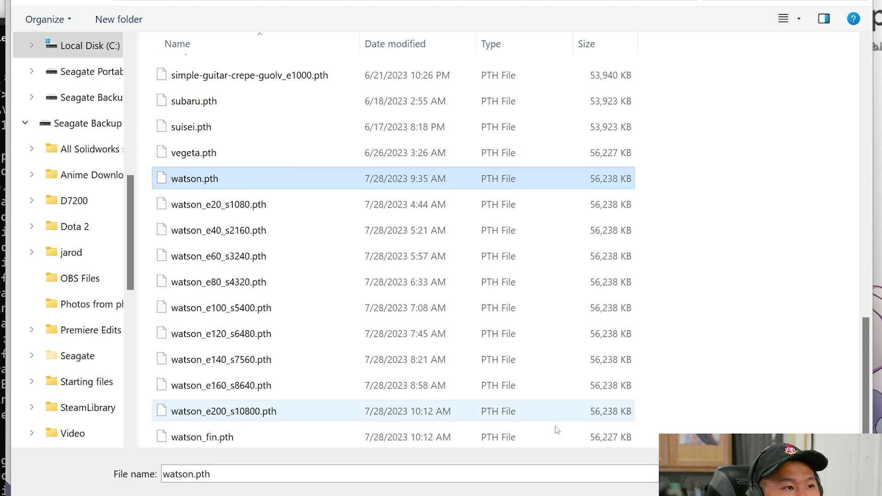
{"action": "key", "text": "Return"}
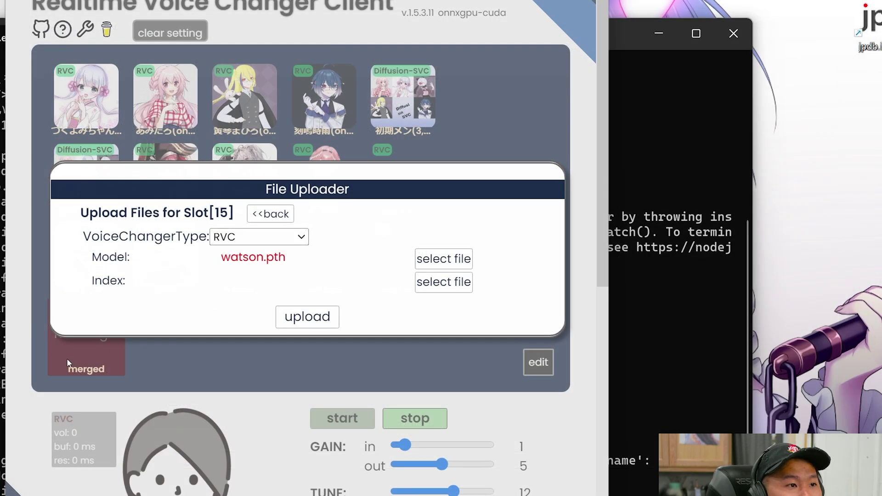
{"action": "left_click", "coordinate": [328, 311]}
{"action": "left_click", "coordinate": [315, 441]}
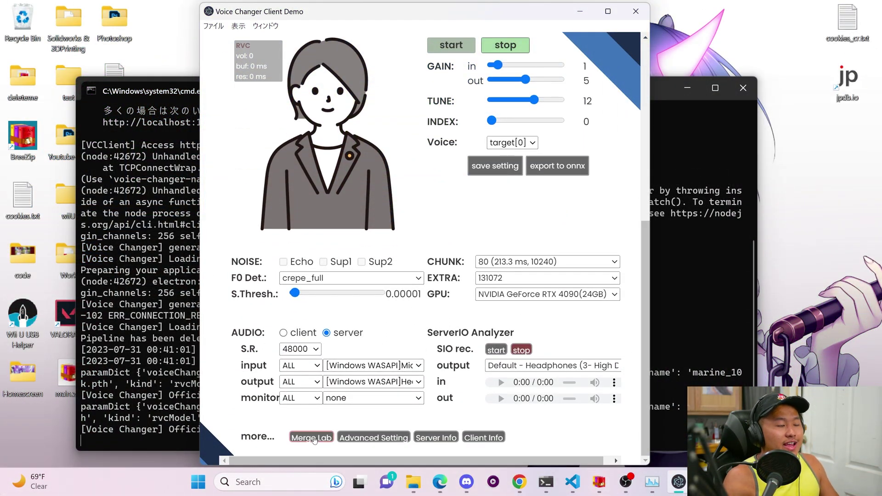
{"action": "left_click", "coordinate": [312, 438]}
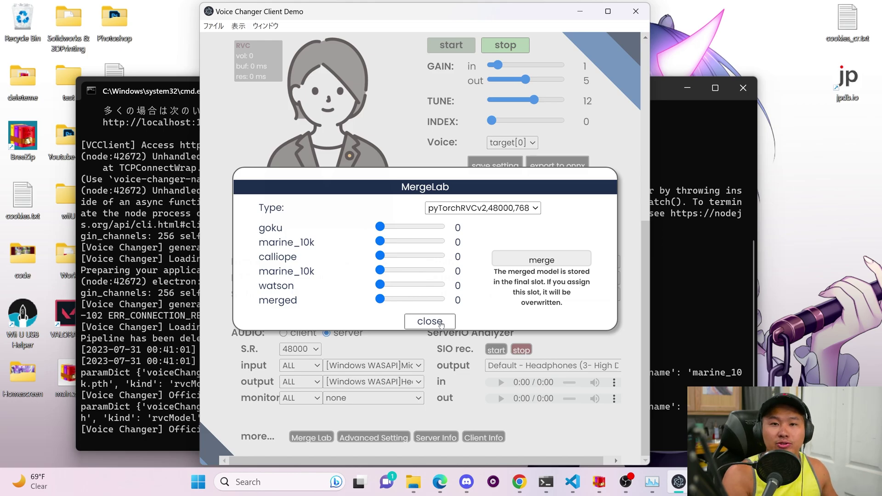
{"action": "left_click", "coordinate": [440, 324]}
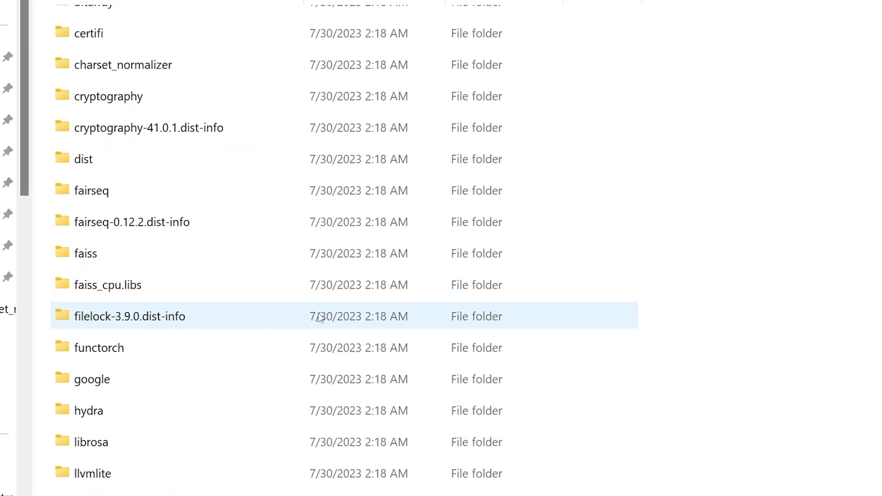
Step: Open model_dir and inspect the files inside slot folders 12 and 13
{"action": "scroll", "coordinate": [197, 345], "scroll_direction": "down", "scroll_amount": 4}
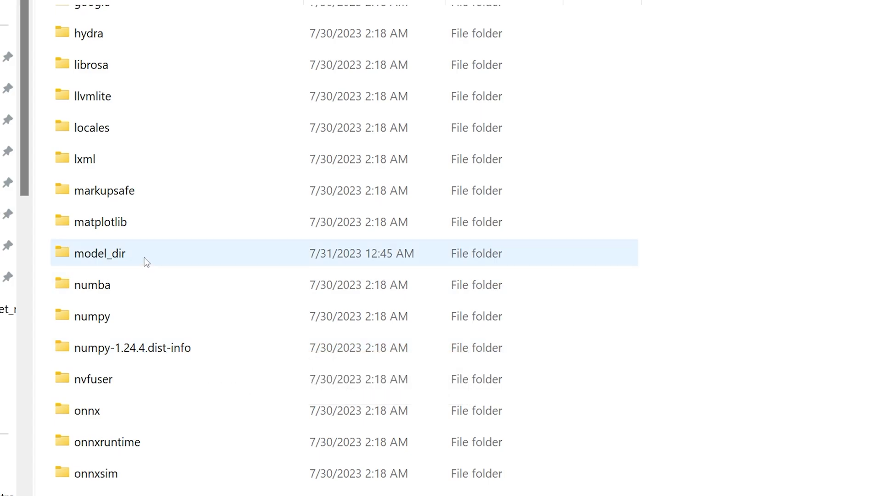
{"action": "double_click", "coordinate": [146, 262]}
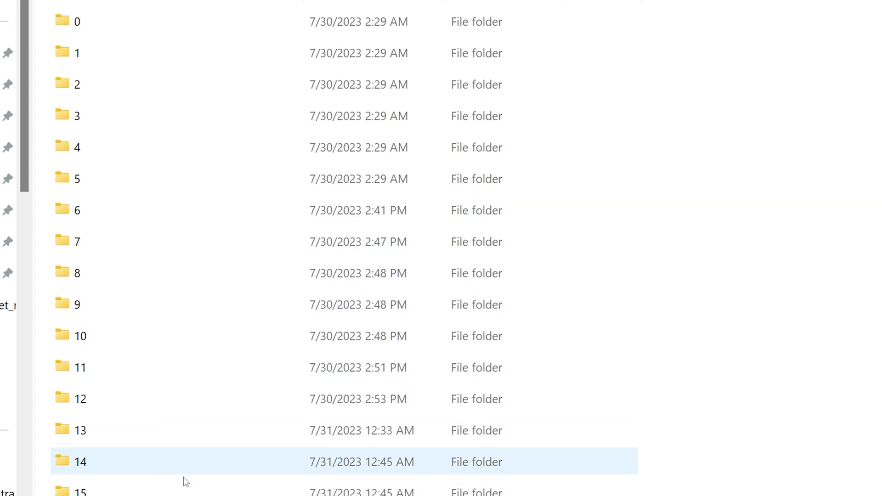
{"action": "mouse_move", "coordinate": [115, 298]}
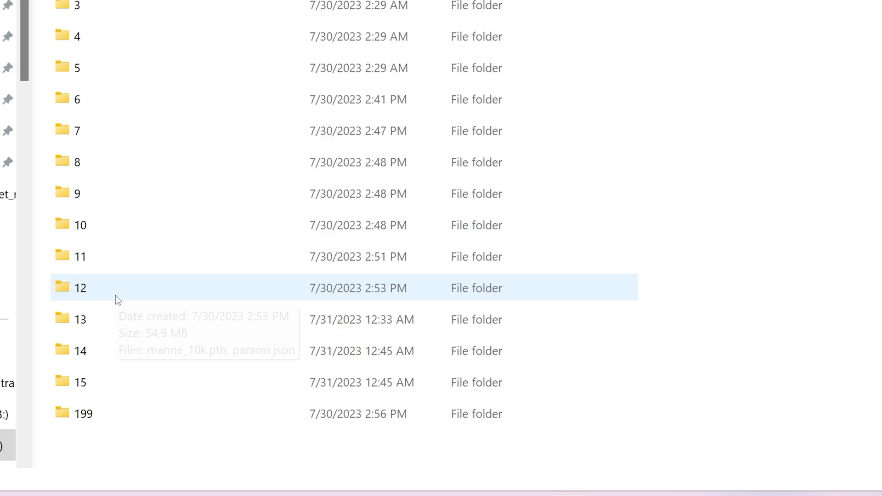
{"action": "double_click", "coordinate": [144, 327]}
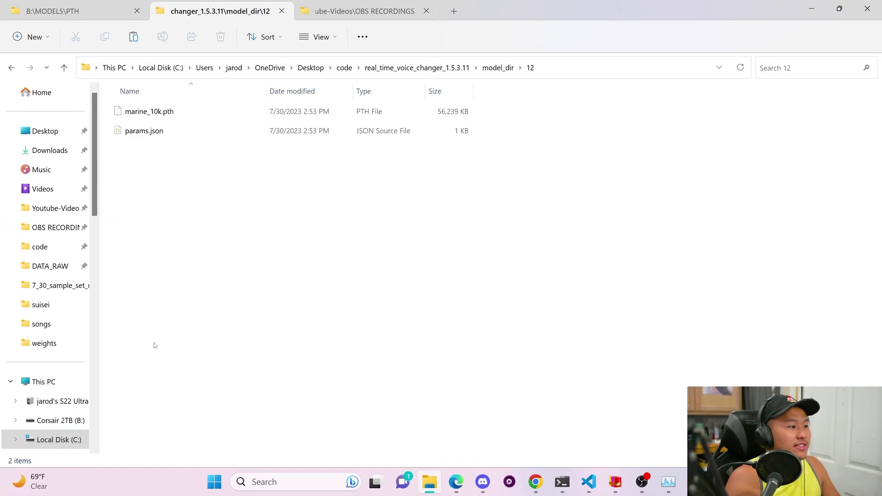
{"action": "left_click_drag", "start_coordinate": [235, 185], "coordinate": [156, 103]}
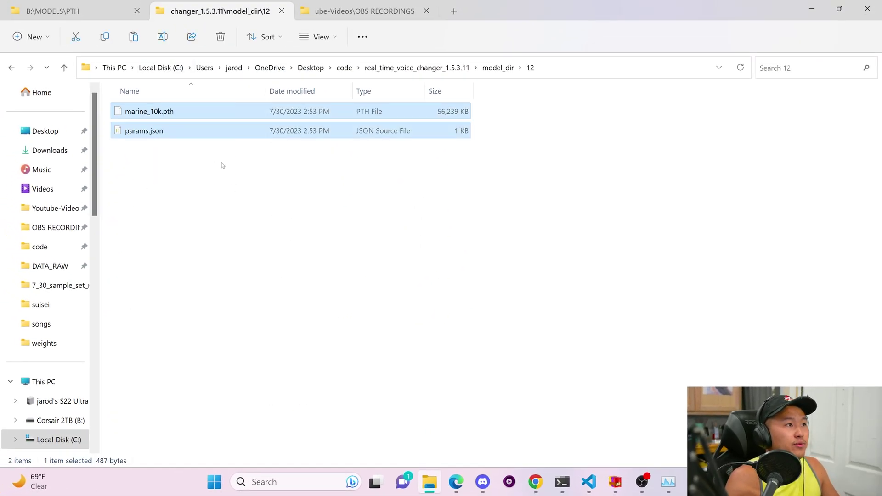
{"action": "left_click", "coordinate": [276, 209]}
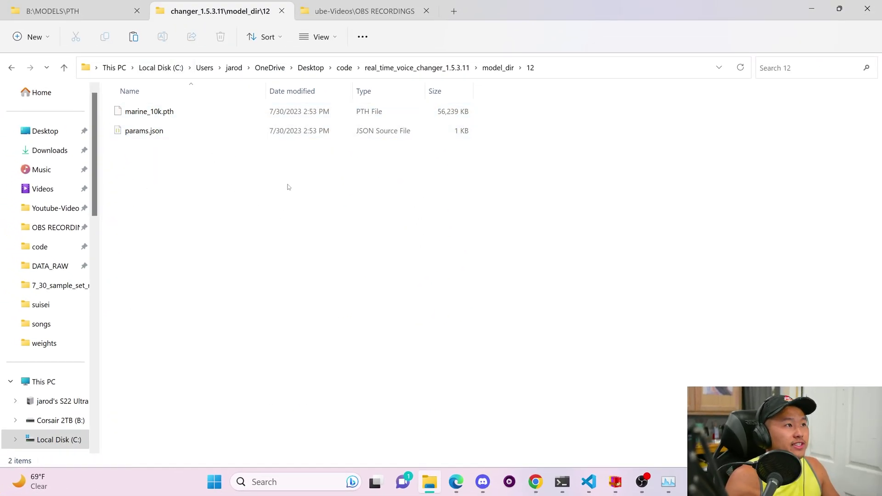
{"action": "left_click", "coordinate": [498, 67]}
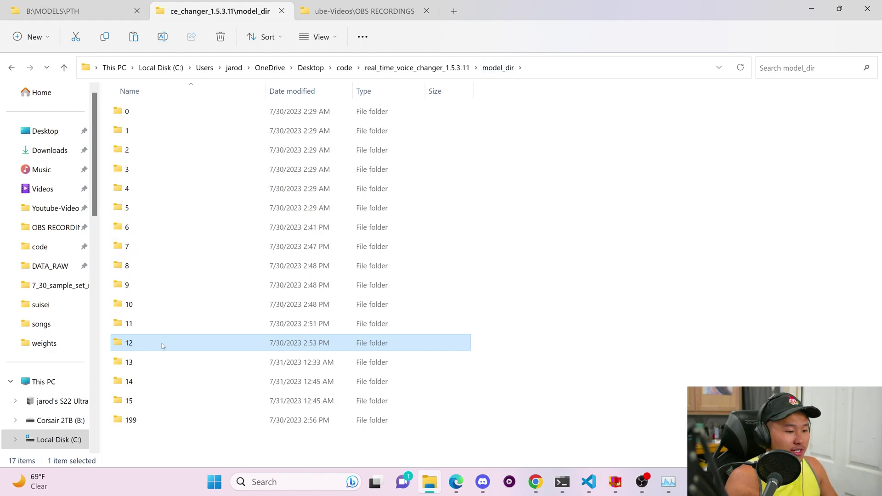
{"action": "double_click", "coordinate": [151, 357]}
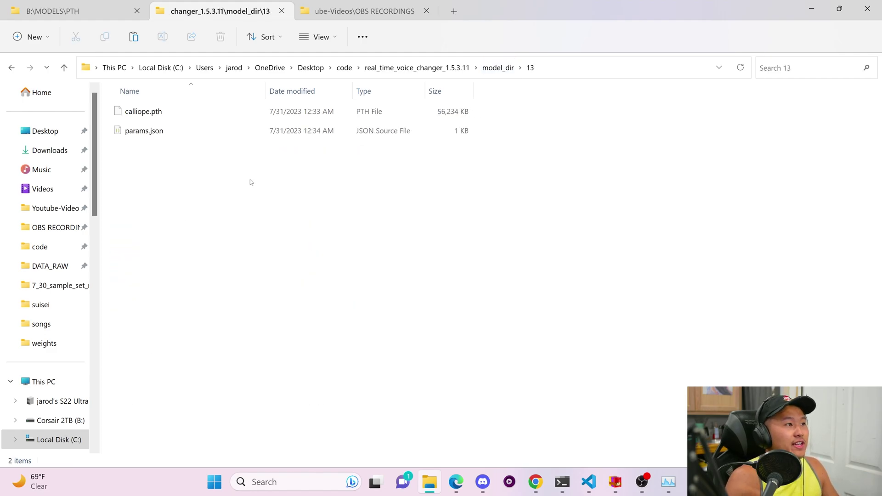
{"action": "left_click_drag", "start_coordinate": [281, 203], "coordinate": [186, 107]}
{"action": "left_click", "coordinate": [498, 67]}
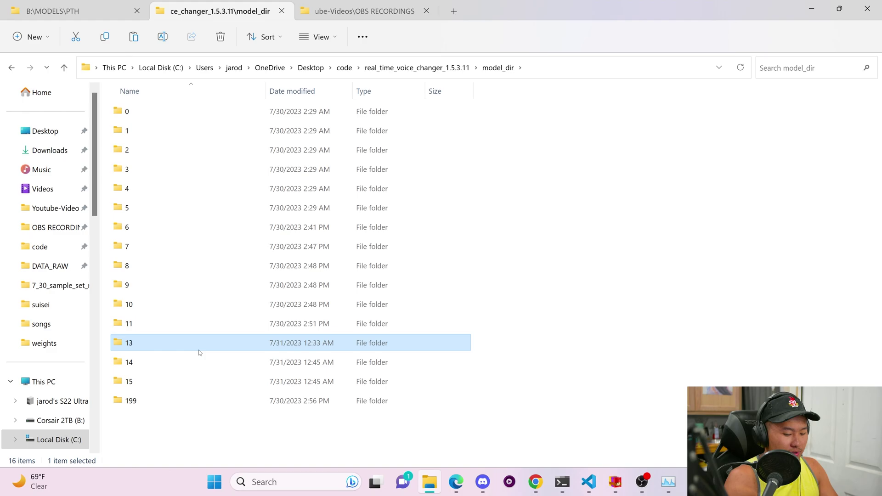
Step: Check params.json in folder 199, then delete folder 199
{"action": "double_click", "coordinate": [179, 388]}
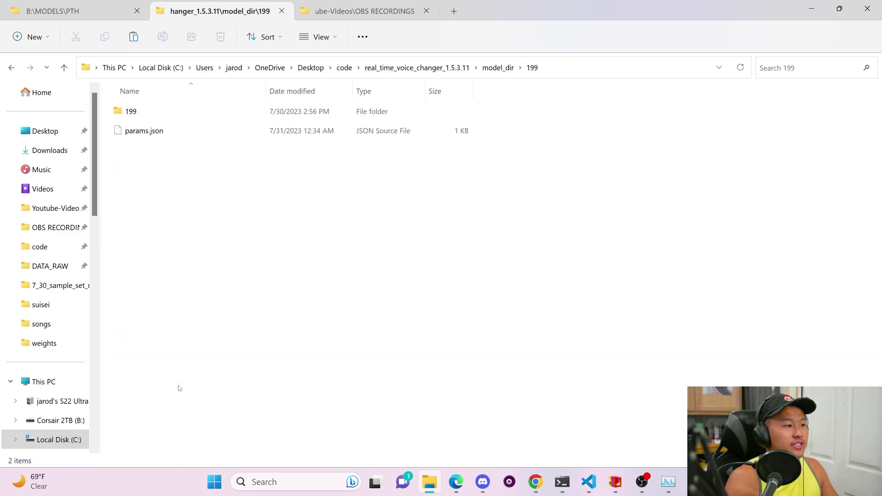
{"action": "left_click", "coordinate": [271, 131]}
{"action": "left_click", "coordinate": [499, 68]}
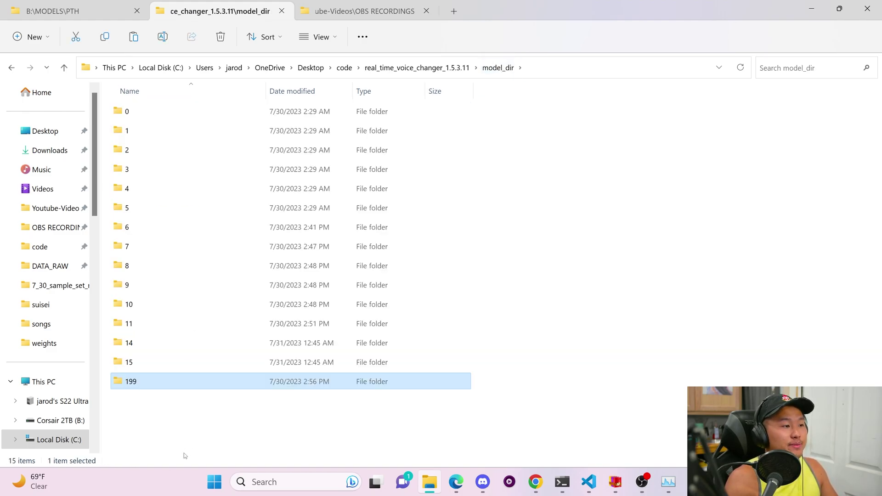
{"action": "left_click", "coordinate": [165, 387]}
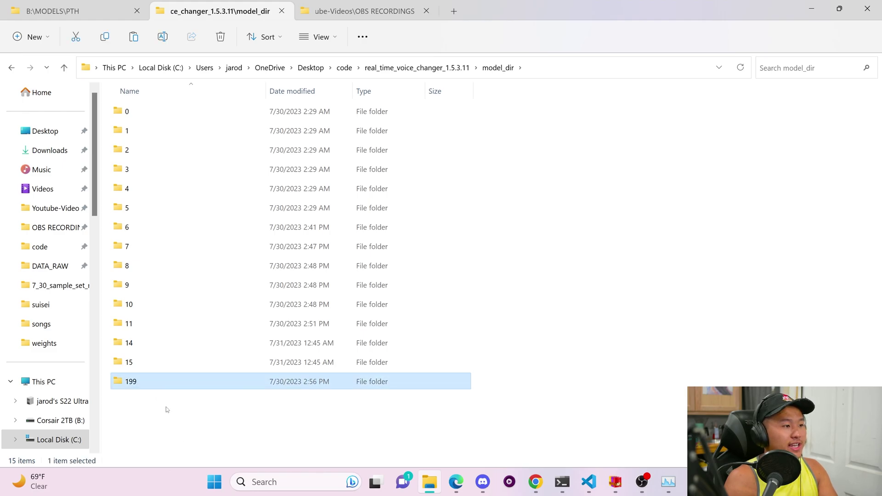
{"action": "key", "text": "Delete"}
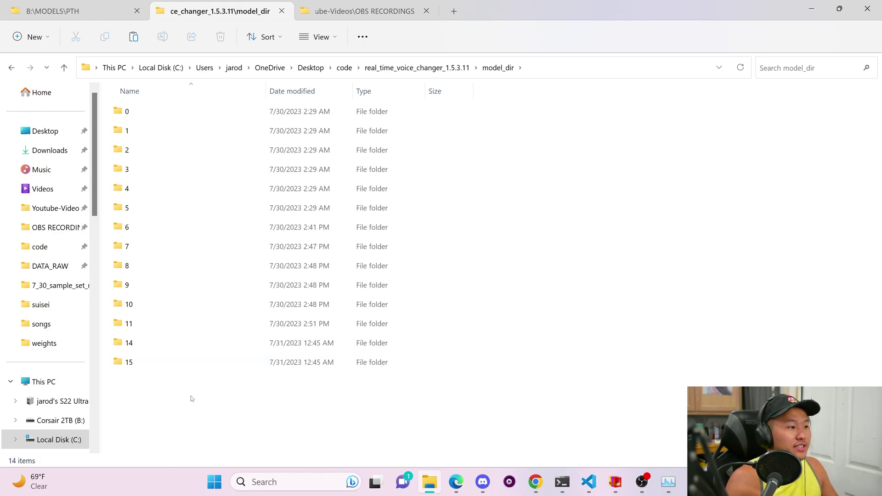
Step: Check folders 14 and 15, then return to the real_time_voice_changer_1.5.3.11 folder
{"action": "left_click", "coordinate": [162, 341]}
{"action": "left_click", "coordinate": [150, 359]}
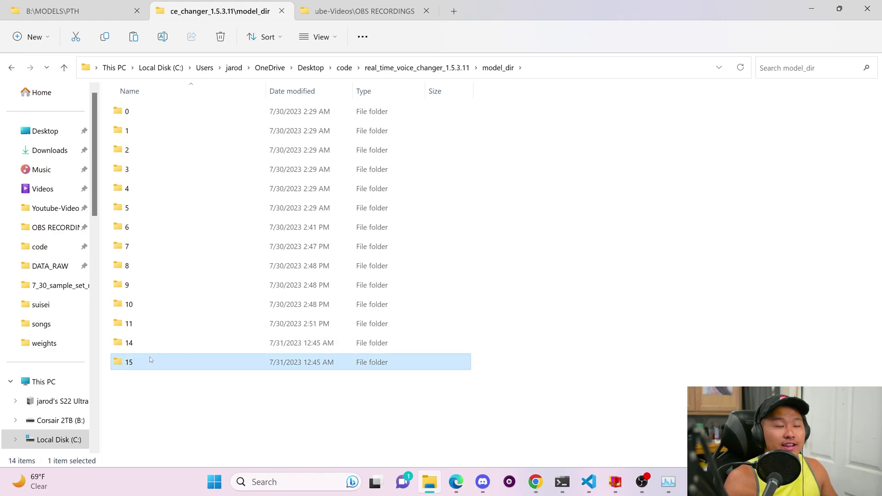
{"action": "left_click", "coordinate": [200, 417]}
{"action": "left_click", "coordinate": [417, 68]}
{"action": "scroll", "coordinate": [207, 316], "scroll_direction": "down", "scroll_amount": 2}
{"action": "scroll", "coordinate": [208, 316], "scroll_direction": "down", "scroll_amount": 5}
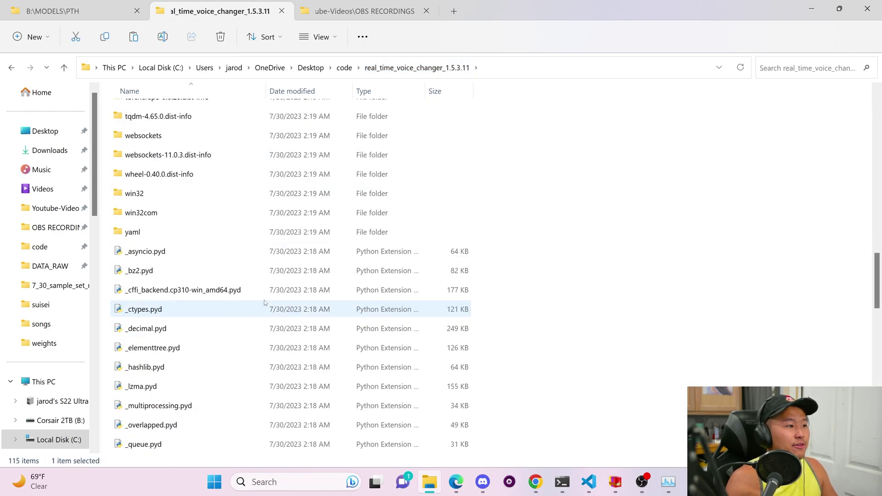
Step: Relaunch the voice changer server from start_http.bat
{"action": "left_click", "coordinate": [475, 293]}
{"action": "scroll", "coordinate": [476, 293], "scroll_direction": "down", "scroll_amount": 5}
{"action": "double_click", "coordinate": [182, 197]}
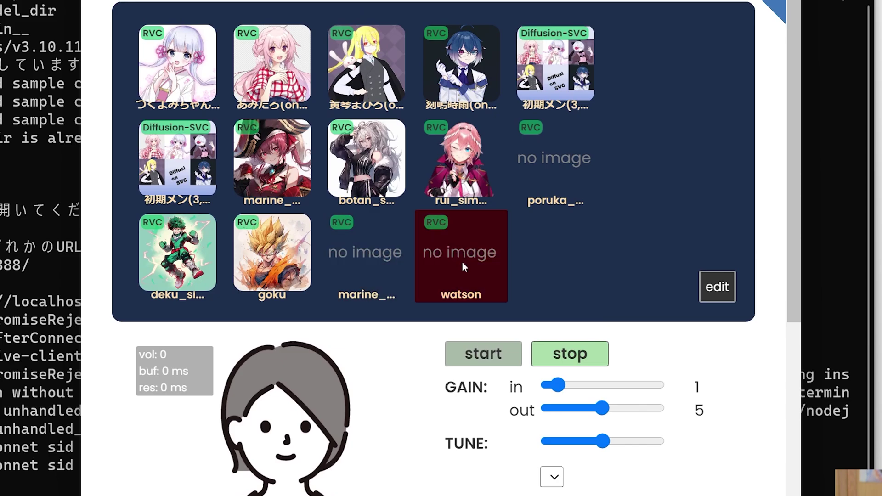
{"action": "scroll", "coordinate": [643, 257], "scroll_direction": "down", "scroll_amount": 1}
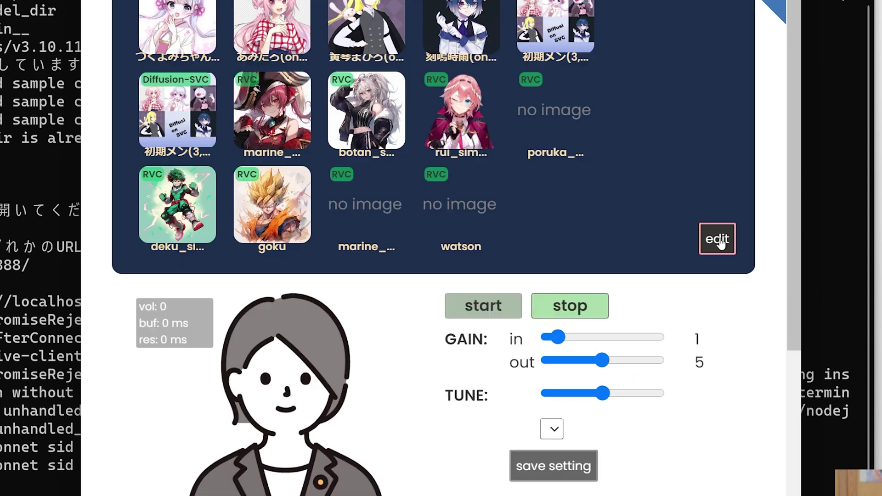
Step: Review the remaining model slots, then open Merge Lab with goku, marine_10k and watson
{"action": "left_click", "coordinate": [713, 238]}
{"action": "scroll", "coordinate": [463, 289], "scroll_direction": "down", "scroll_amount": 20}
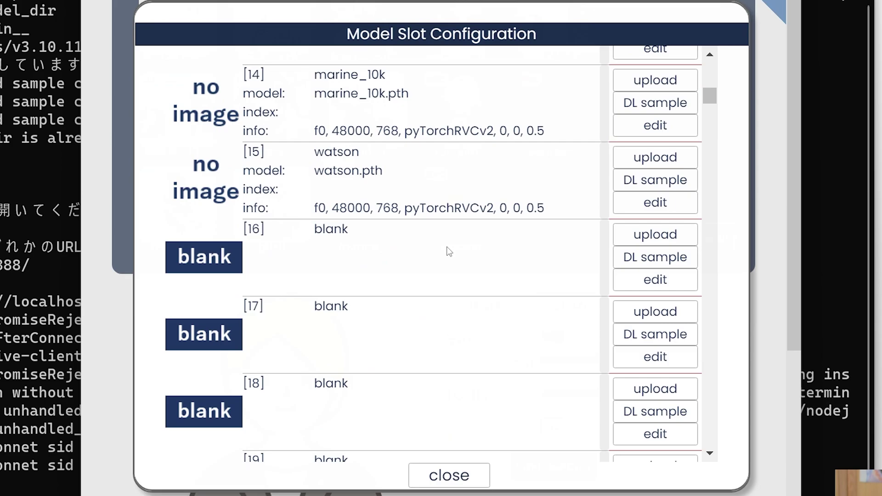
{"action": "scroll", "coordinate": [394, 250], "scroll_direction": "up", "scroll_amount": 4}
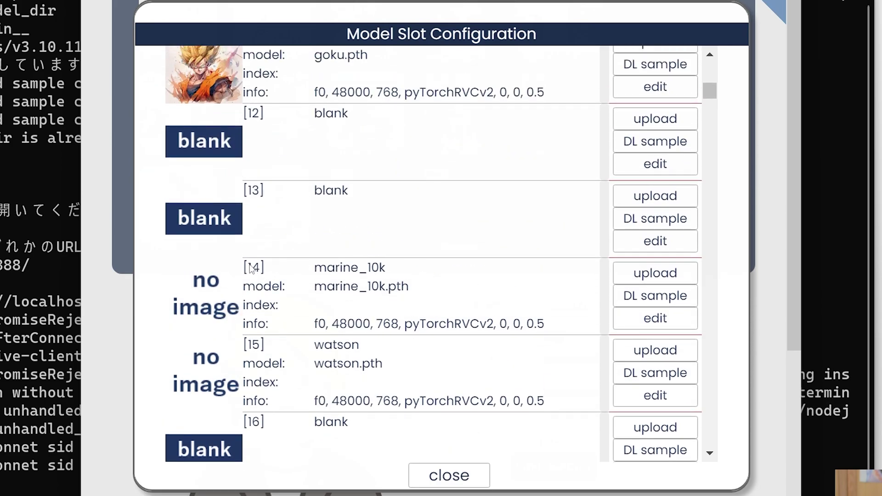
{"action": "left_click", "coordinate": [439, 480]}
{"action": "left_click", "coordinate": [247, 221]}
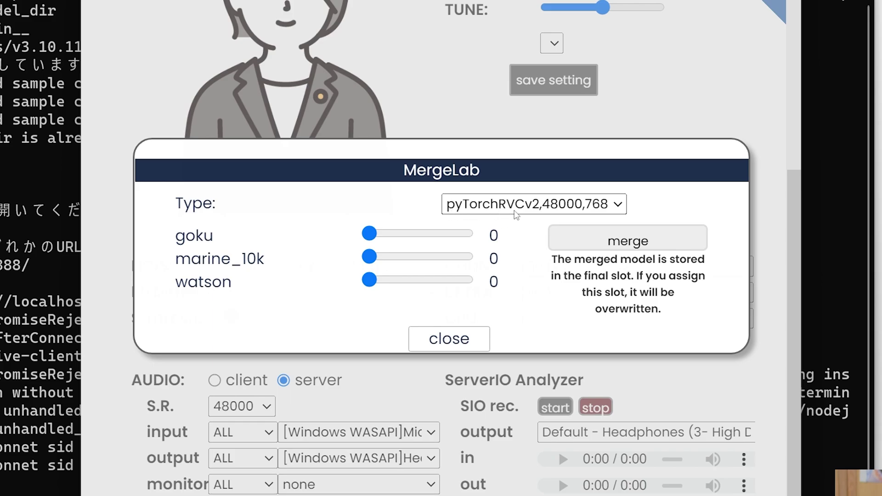
Step: Choose the pyTorchRVCv2,48000,768 type, upload the model file, and close slot configuration
{"action": "left_click", "coordinate": [574, 209]}
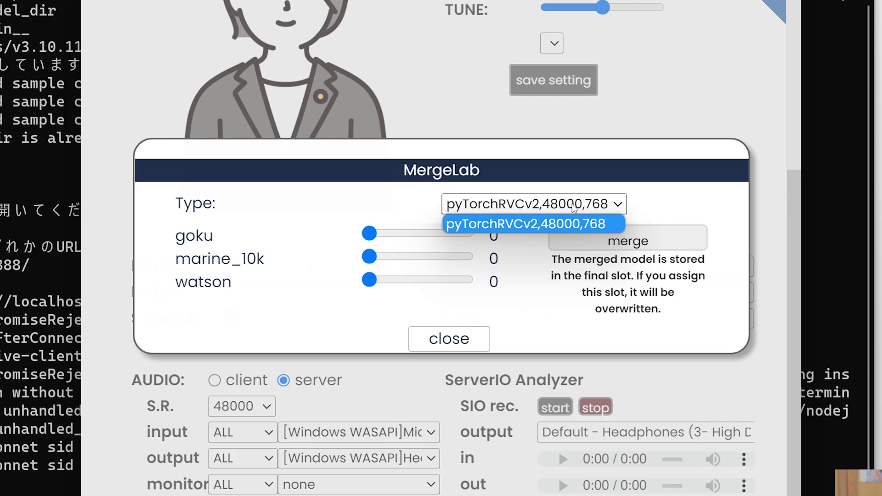
{"action": "left_click", "coordinate": [507, 217]}
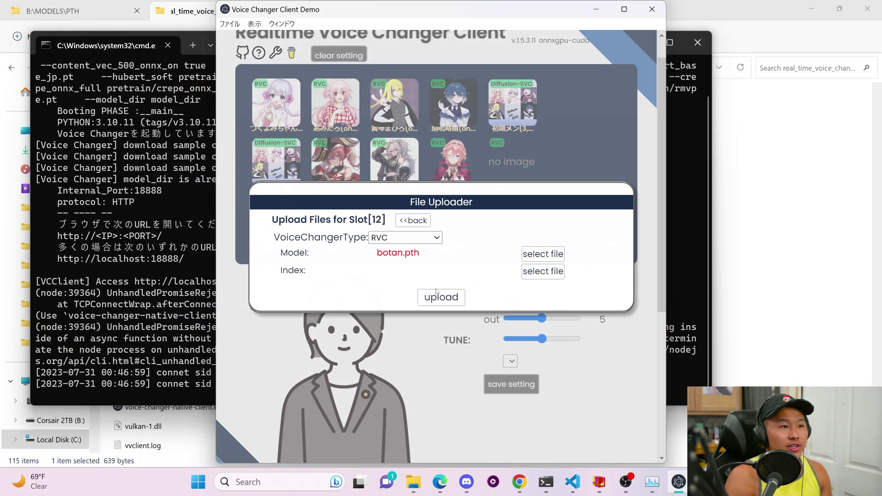
{"action": "left_click", "coordinate": [439, 297]}
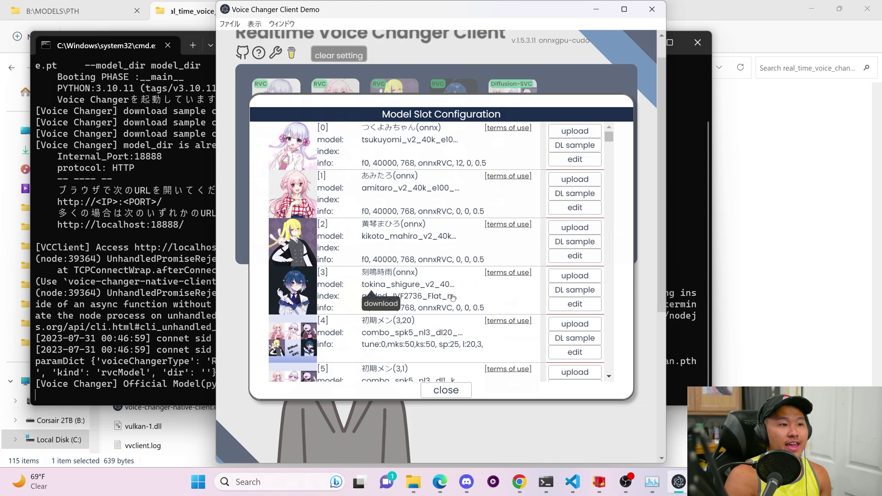
{"action": "left_click", "coordinate": [446, 390]}
Step: In Merge Lab, try the 40000,768 models, then return to pyTorchRVCv2,48000,768
{"action": "scroll", "coordinate": [333, 361], "scroll_direction": "down", "scroll_amount": 4}
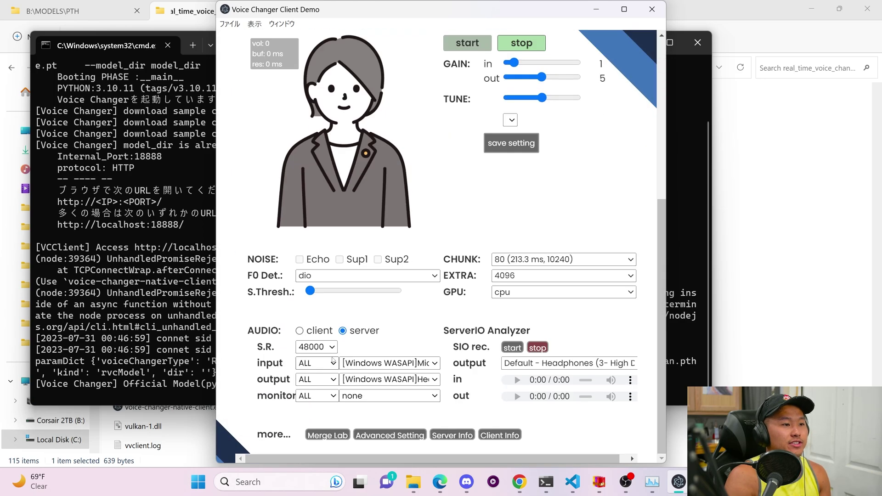
{"action": "left_click", "coordinate": [327, 435]}
{"action": "left_click", "coordinate": [488, 222]}
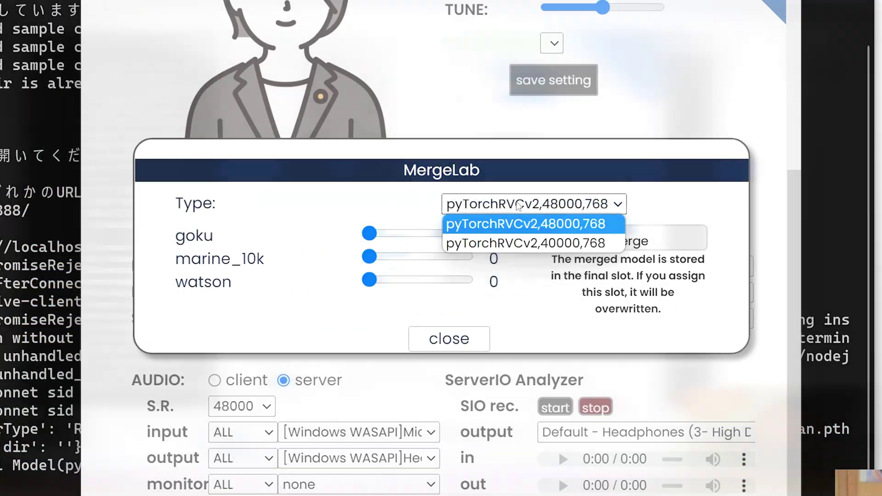
{"action": "left_click", "coordinate": [517, 241]}
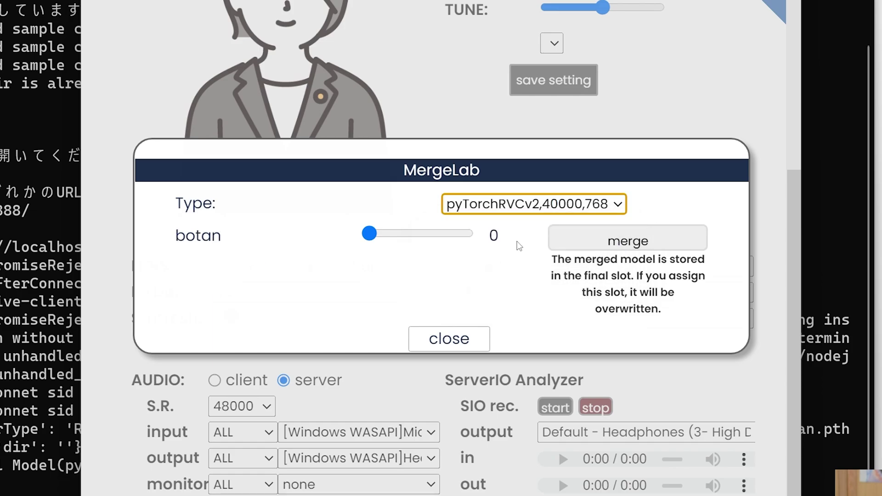
{"action": "left_click_drag", "start_coordinate": [372, 235], "coordinate": [467, 225]}
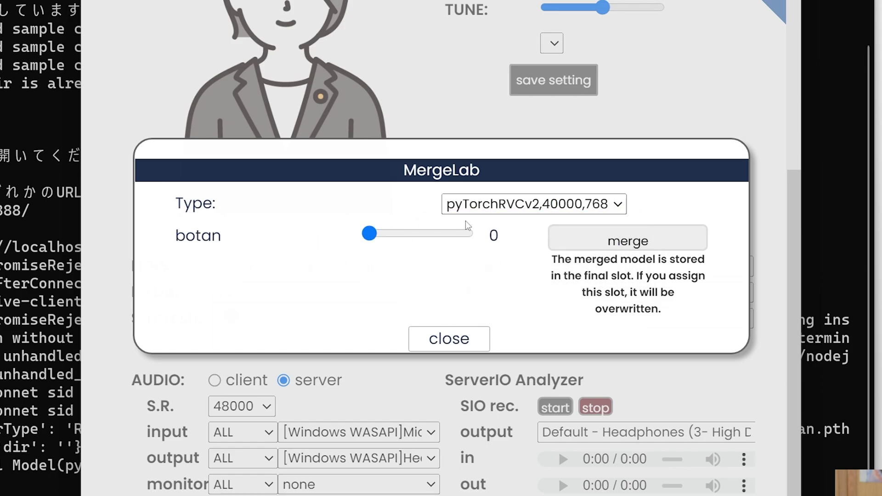
{"action": "left_click", "coordinate": [518, 211]}
{"action": "left_click", "coordinate": [519, 223]}
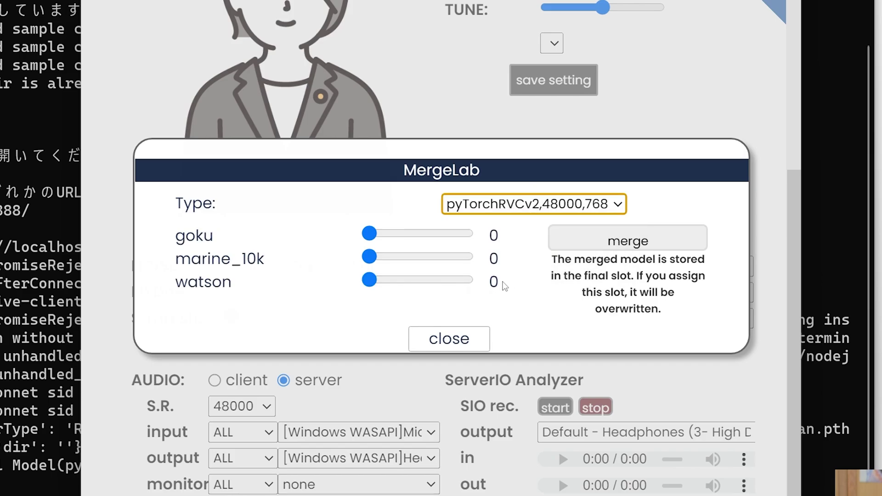
Step: Set marine_10k and watson to weight 100, merge them, and close MergeLab
{"action": "left_click_drag", "start_coordinate": [369, 257], "coordinate": [473, 257]}
{"action": "left_click_drag", "start_coordinate": [370, 281], "coordinate": [498, 361]}
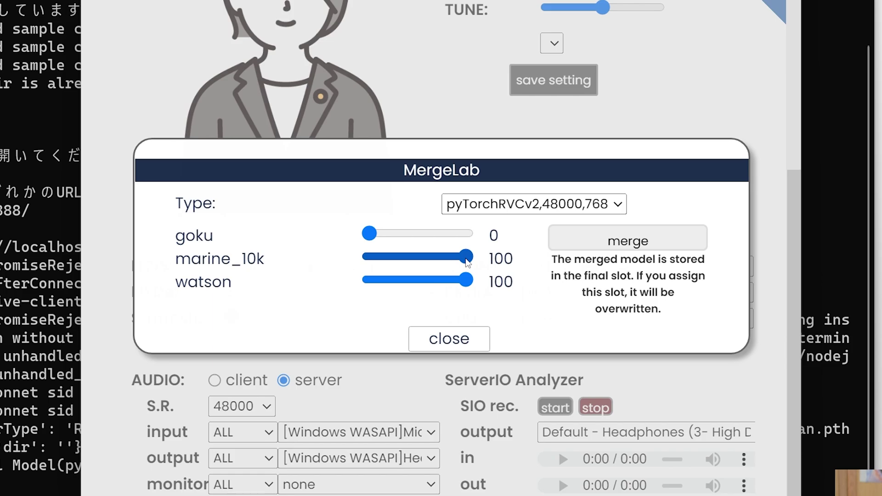
{"action": "left_click_drag", "start_coordinate": [467, 262], "coordinate": [416, 274]}
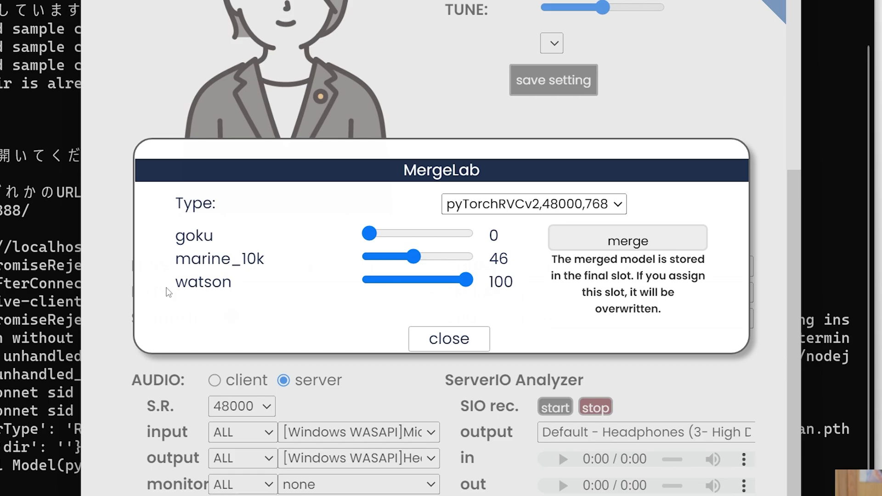
{"action": "left_click_drag", "start_coordinate": [434, 256], "coordinate": [471, 257]}
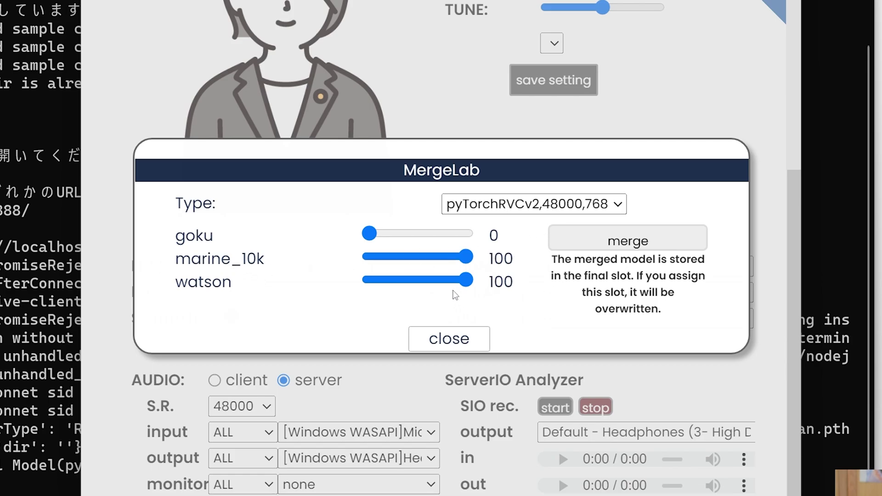
{"action": "left_click_drag", "start_coordinate": [424, 280], "coordinate": [665, 272]}
{"action": "left_click", "coordinate": [619, 244]}
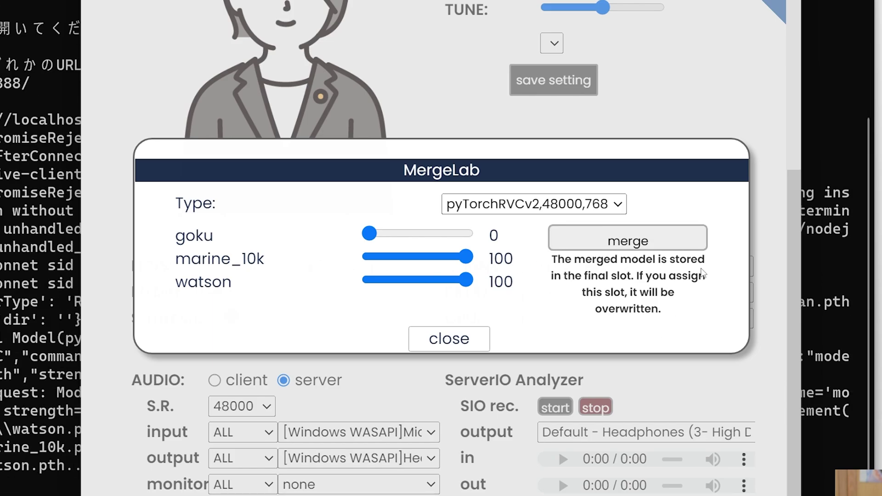
{"action": "left_click_drag", "start_coordinate": [370, 303], "coordinate": [471, 304]}
{"action": "left_click", "coordinate": [449, 340]}
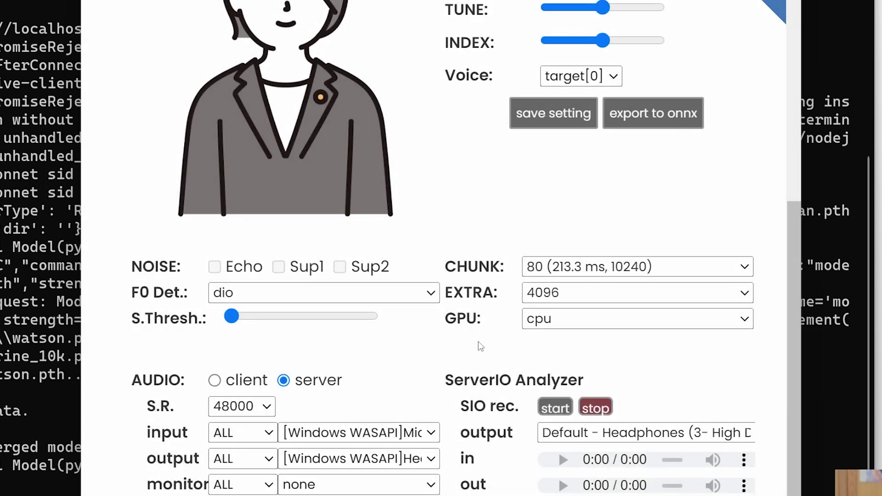
Step: Scroll up to check the new merged slot in the model list
{"action": "scroll", "coordinate": [428, 305], "scroll_direction": "up", "scroll_amount": 5}
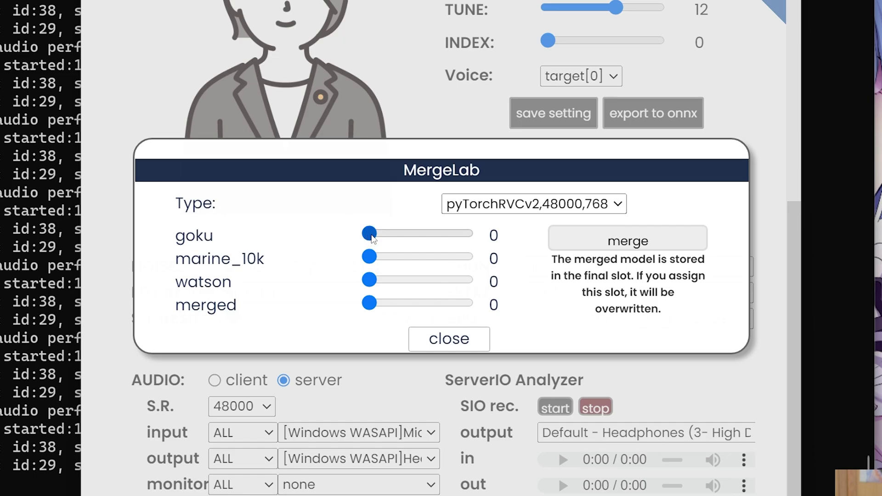
Step: Set the goku and marine_10k merge weights to 100 each in MergeLab
{"action": "left_click_drag", "start_coordinate": [373, 233], "coordinate": [466, 233]}
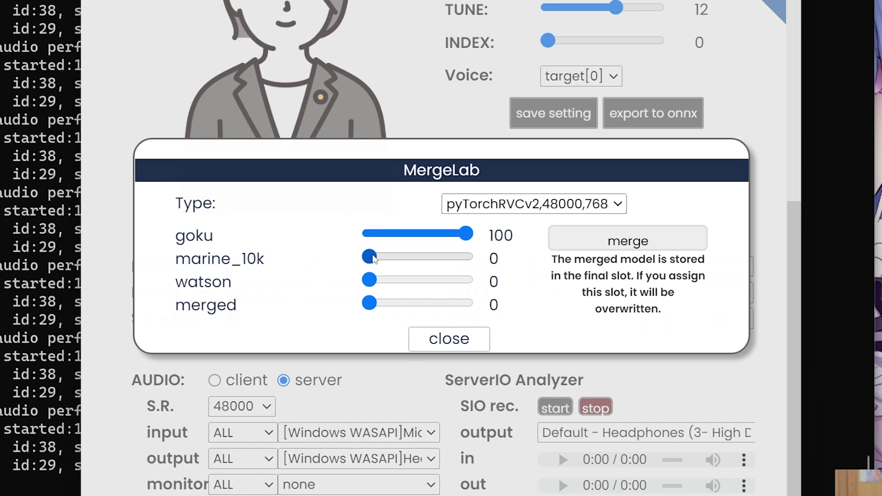
{"action": "left_click_drag", "start_coordinate": [370, 256], "coordinate": [469, 256]}
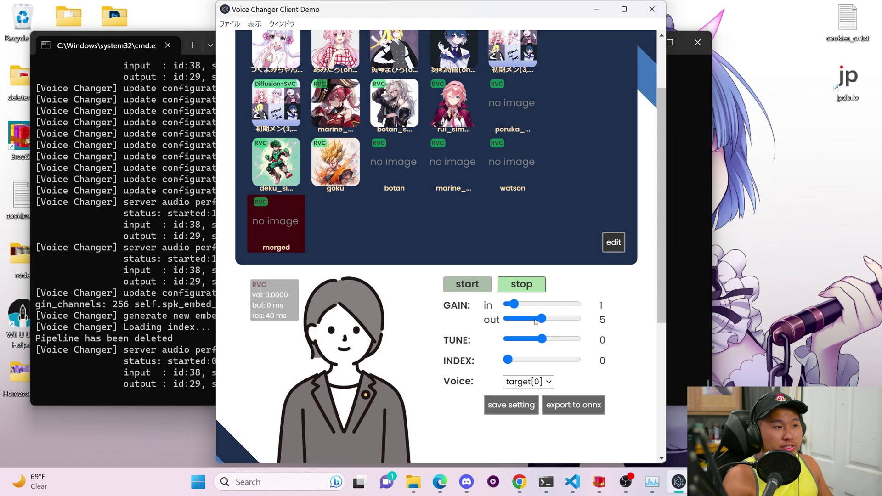
Step: Test pitch values on the merged voice, reset to 0, then settle the tune at 12
{"action": "left_click_drag", "start_coordinate": [543, 339], "coordinate": [552, 340]}
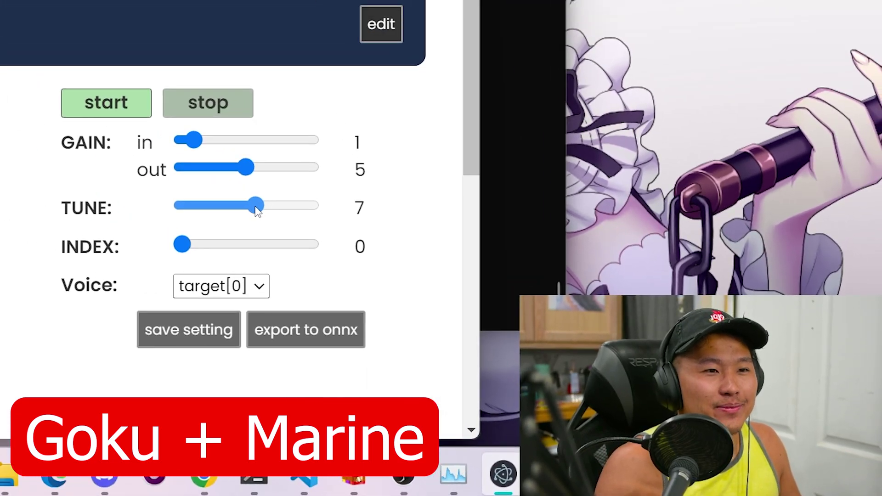
{"action": "left_click_drag", "start_coordinate": [250, 209], "coordinate": [247, 209]}
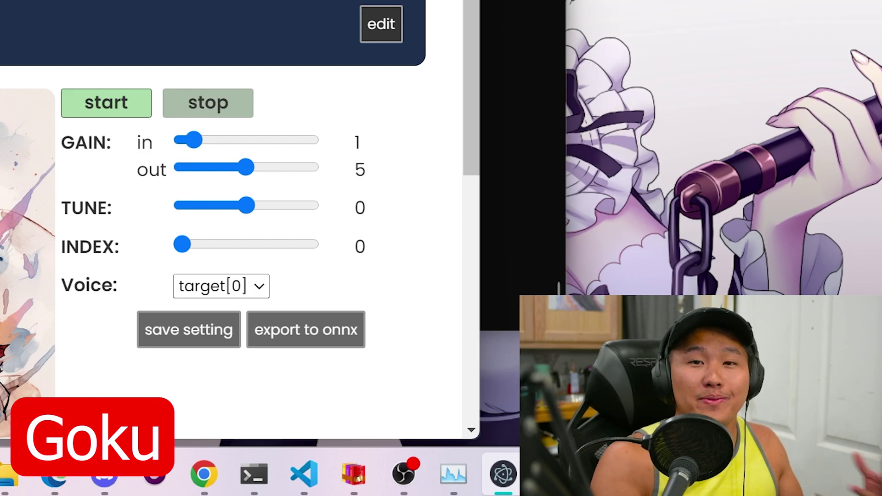
{"action": "mouse_move", "coordinate": [247, 206]}
{"action": "left_mouse_down"}
{"action": "mouse_move", "coordinate": [262, 217]}
{"action": "mouse_move", "coordinate": [256, 211]}
{"action": "left_mouse_up"}
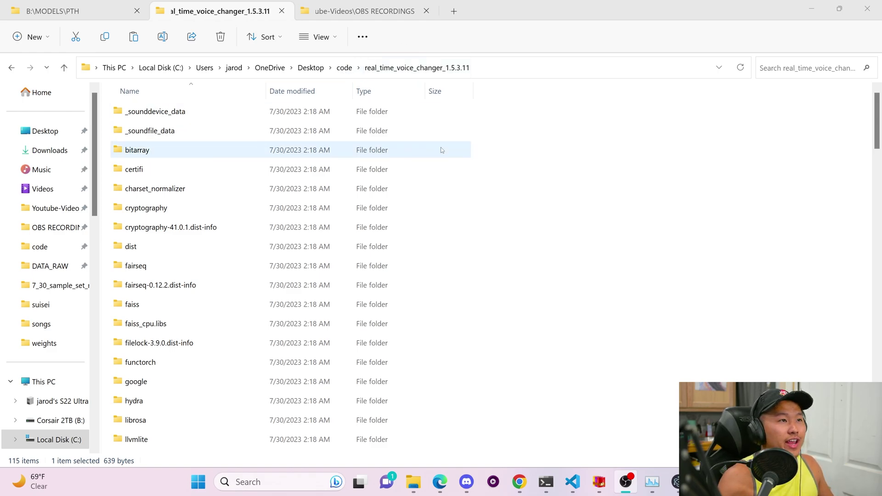
Step: Browse into model_dir\199\199 and select merged.pth, viewing its context menu without choosing anything
{"action": "scroll", "coordinate": [229, 259], "scroll_direction": "down", "scroll_amount": 4}
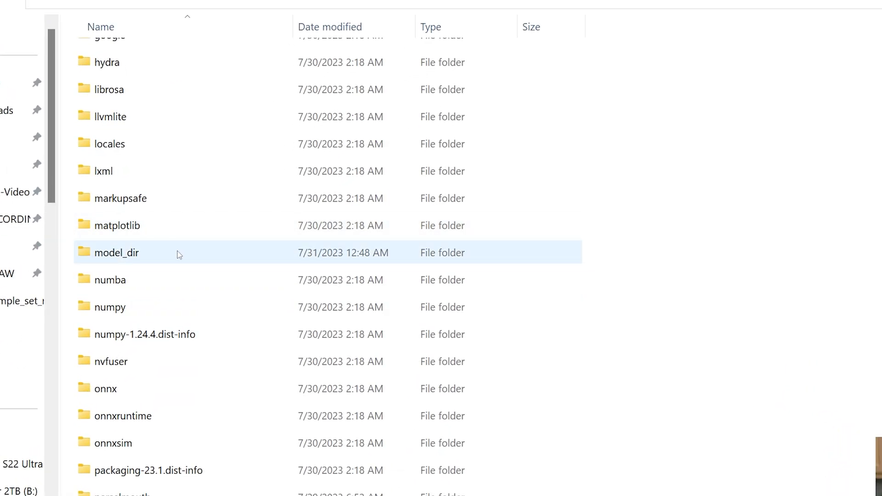
{"action": "double_click", "coordinate": [179, 255]}
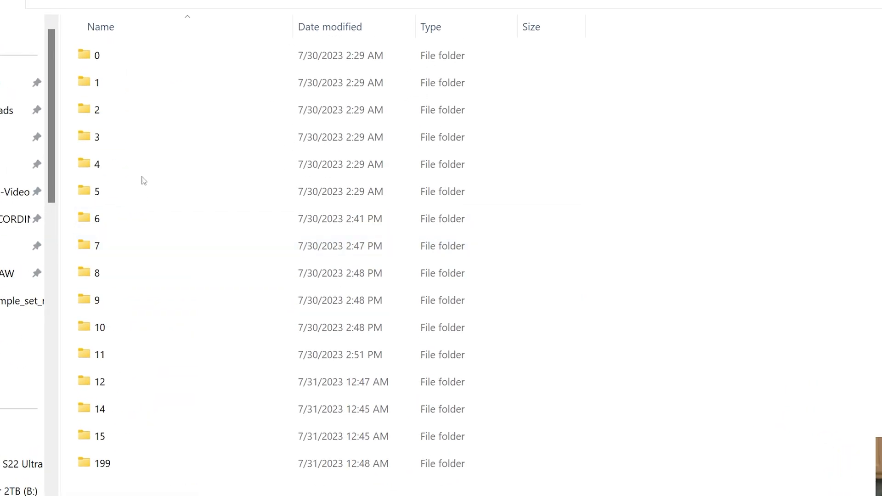
{"action": "double_click", "coordinate": [121, 468]}
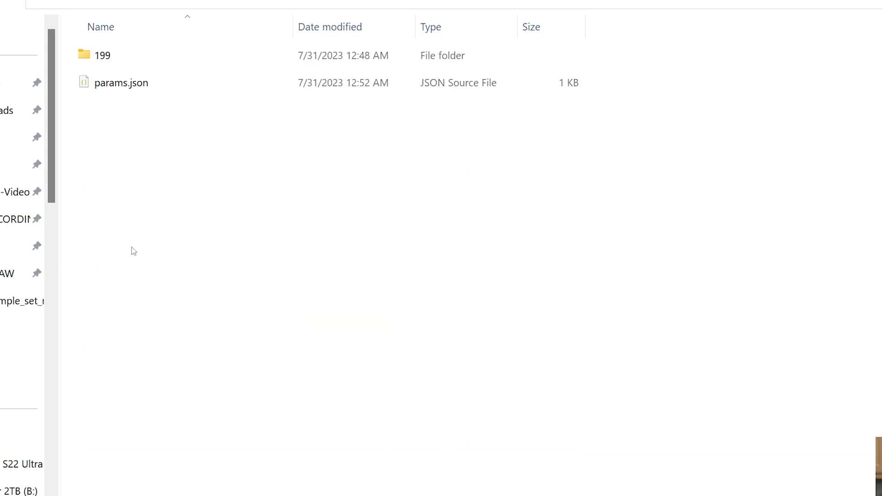
{"action": "double_click", "coordinate": [170, 56]}
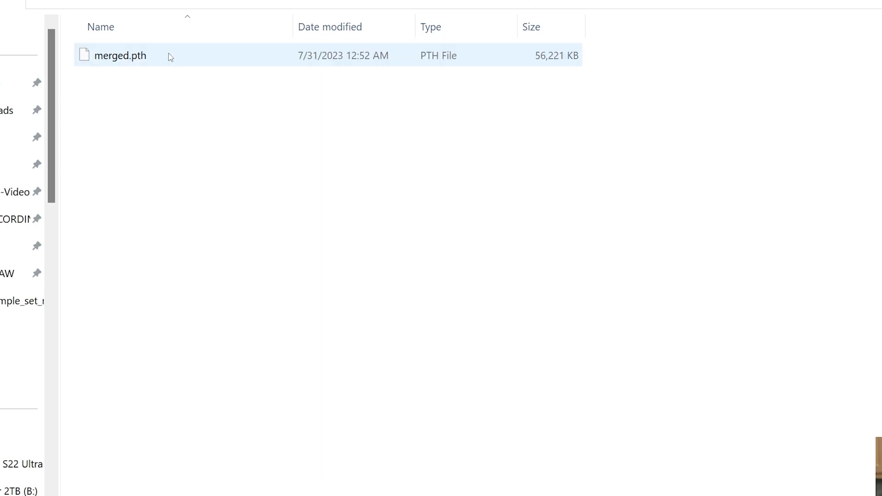
{"action": "left_click", "coordinate": [168, 55]}
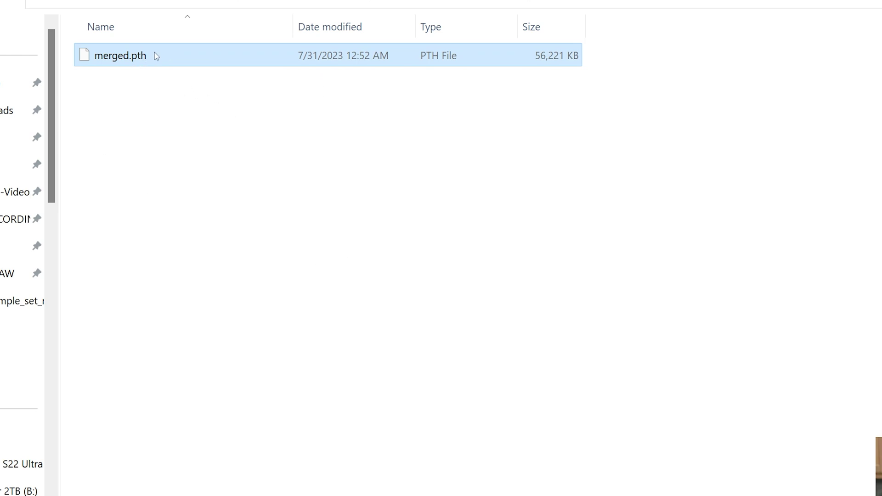
{"action": "right_click", "coordinate": [176, 54]}
{"action": "left_click", "coordinate": [112, 152]}
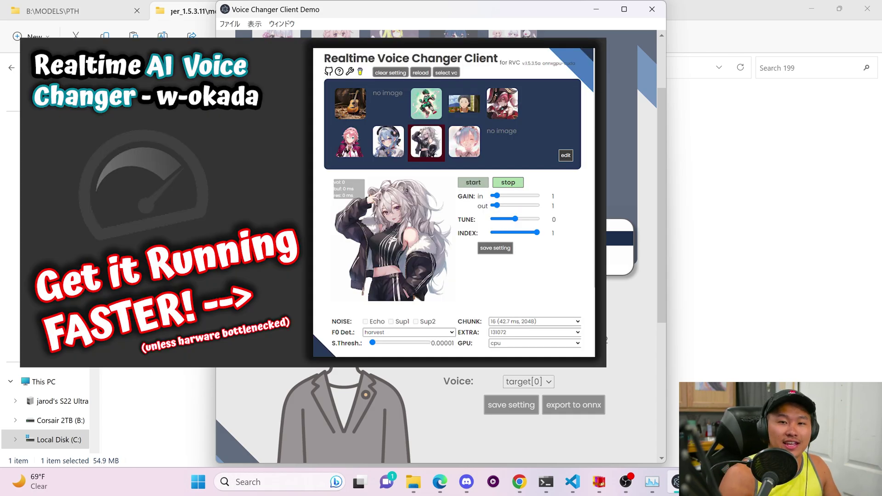
Step: Switch the GPU processing device setting to cpu
{"action": "scroll", "coordinate": [550, 303], "scroll_direction": "down", "scroll_amount": 5}
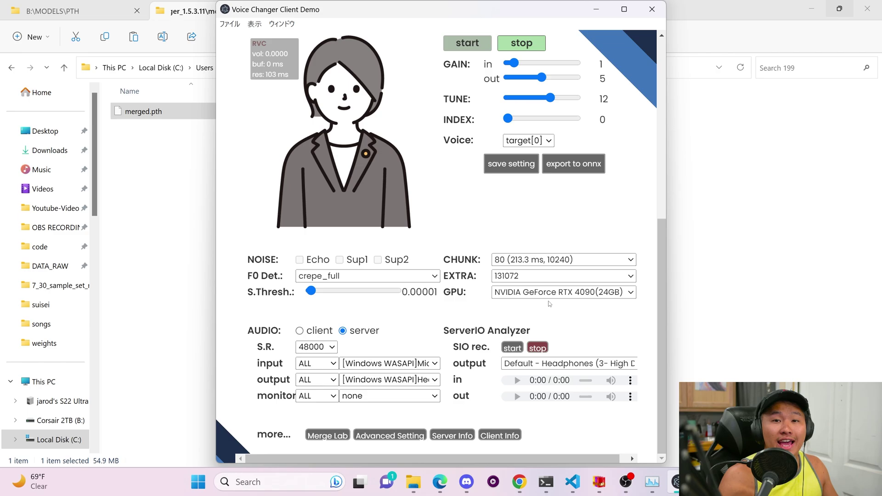
{"action": "left_click", "coordinate": [552, 295]}
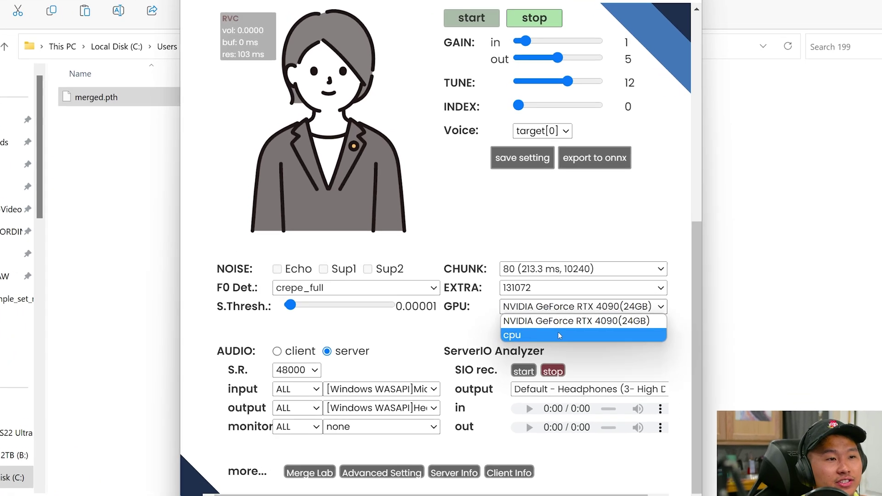
{"action": "left_click", "coordinate": [580, 318]}
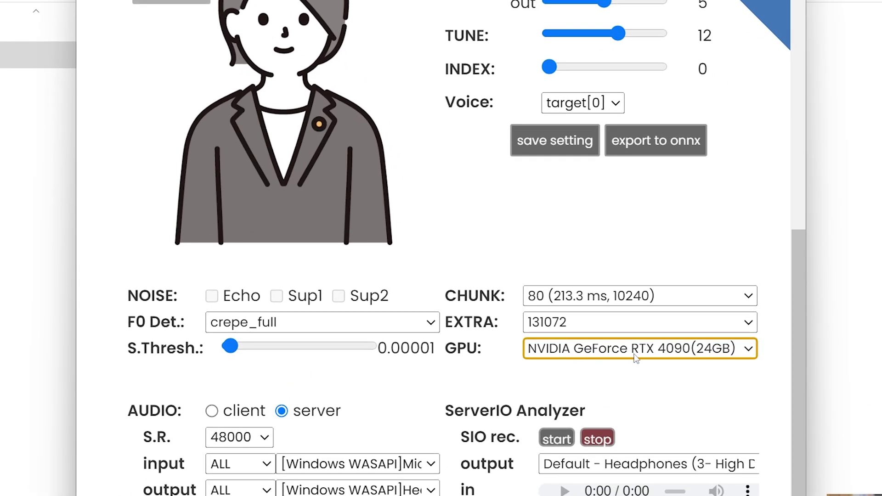
{"action": "key", "text": "Up"}
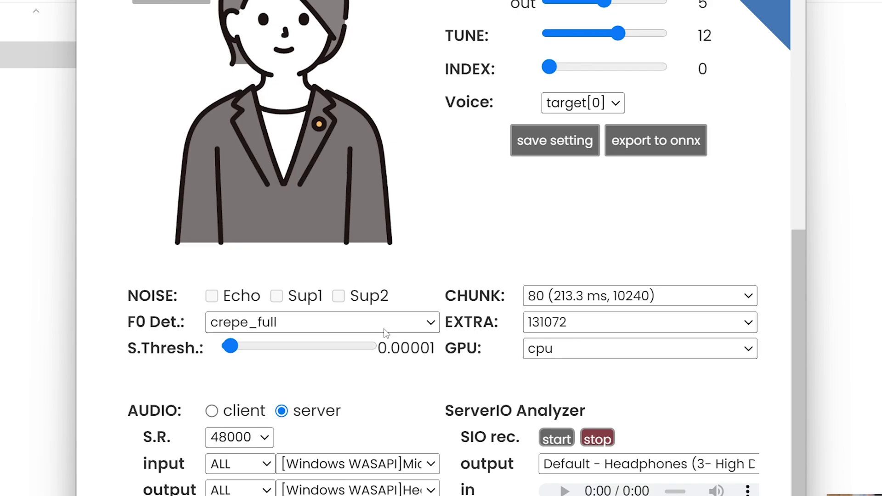
Step: Start exporting the merged model to ONNX
{"action": "scroll", "coordinate": [384, 329], "scroll_direction": "up", "scroll_amount": 2}
{"action": "scroll", "coordinate": [428, 308], "scroll_direction": "up", "scroll_amount": 2}
{"action": "left_click", "coordinate": [662, 338]}
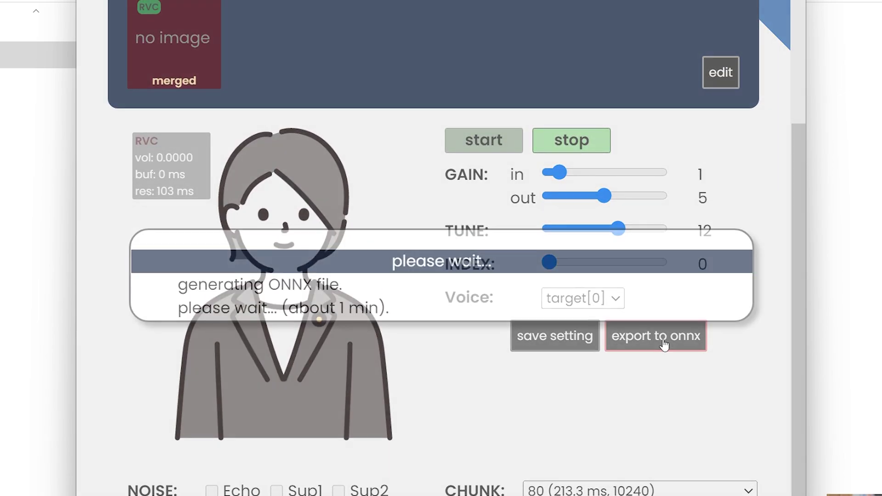